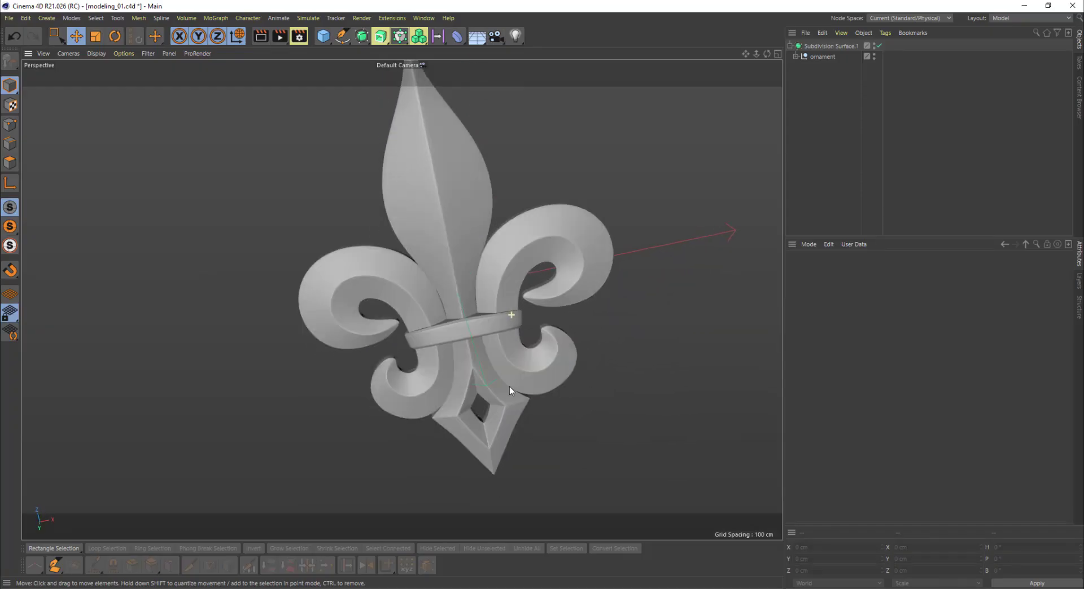
left_click_drag(512, 298, 461, 245, "alt")
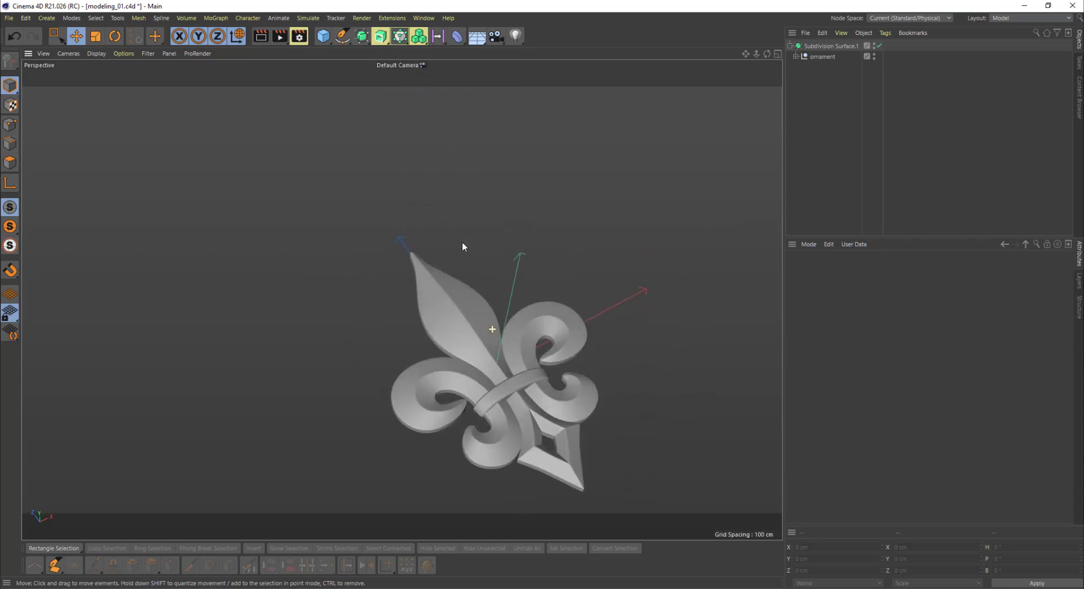
middle_click_drag(545, 426, 510, 339, "alt")
right_click_drag(510, 340, 552, 333, "alt")
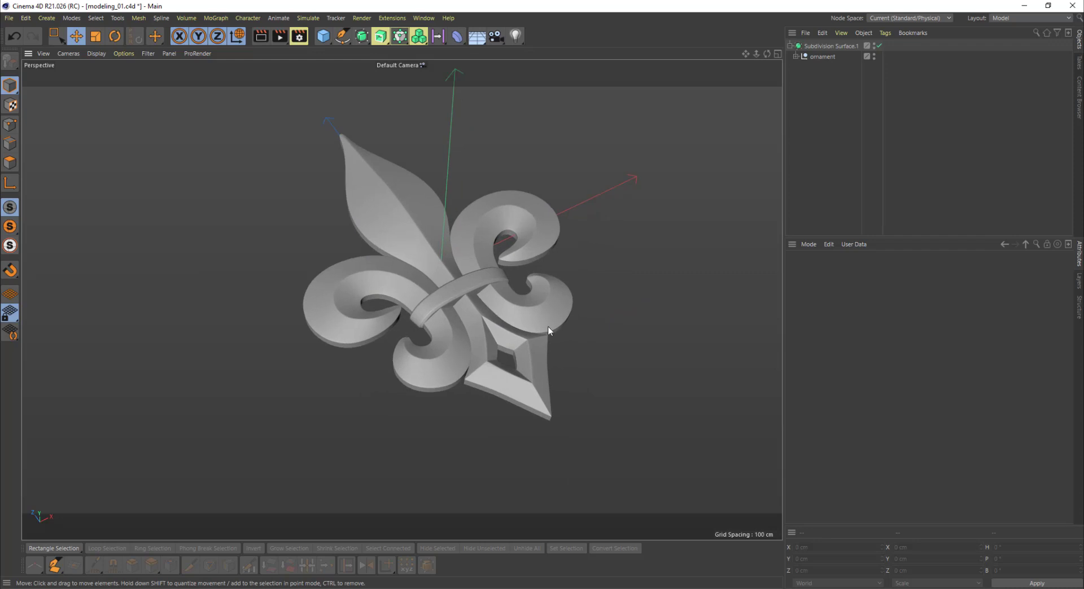
left_click_drag(540, 273, 455, 407, "alt")
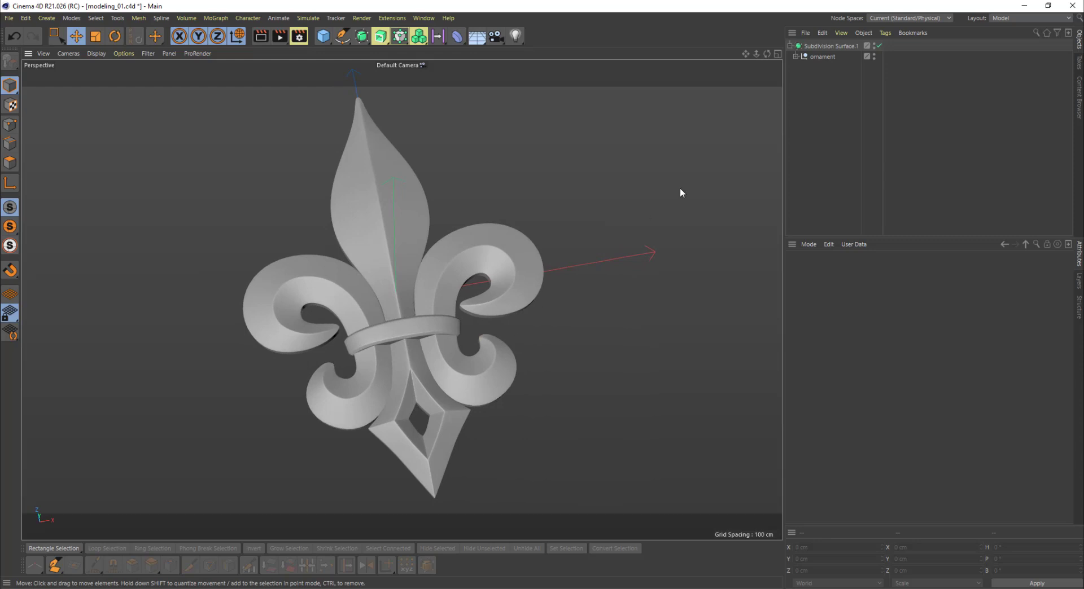
left_click_drag(404, 333, 351, 337, "alt")
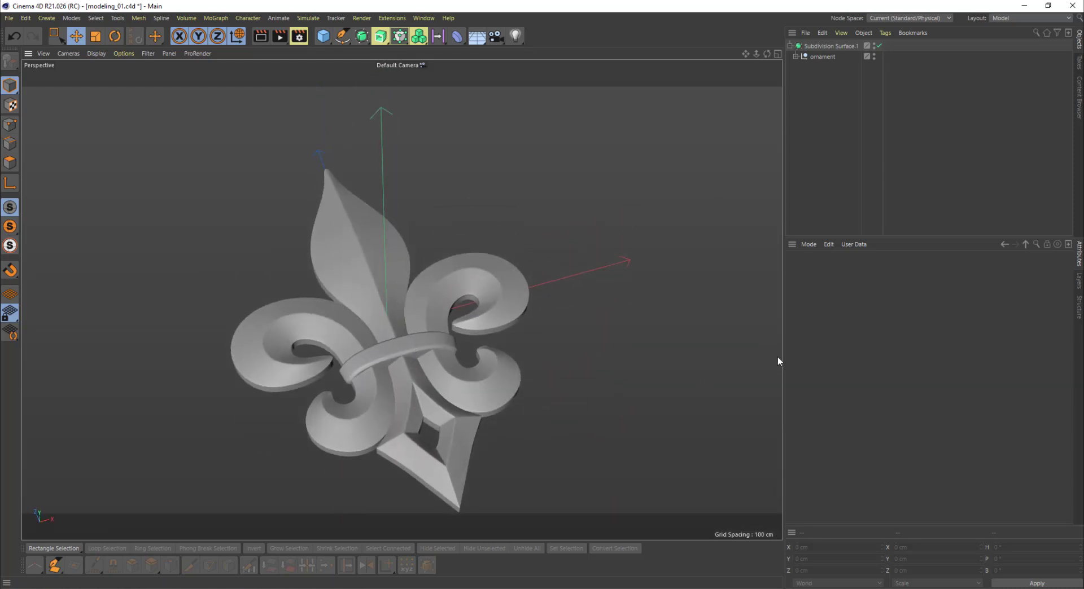
- Disable the Subdivision Surface and merge the full ornament hierarchy into one polygon object with Connect Objects + Delete
left_click(824, 57)
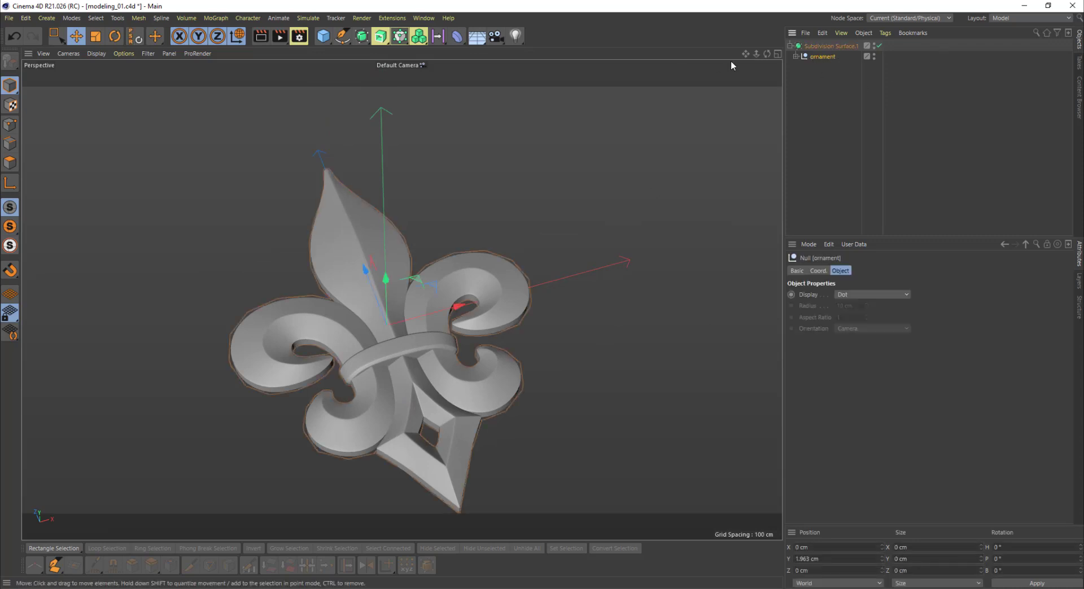
left_click(880, 44)
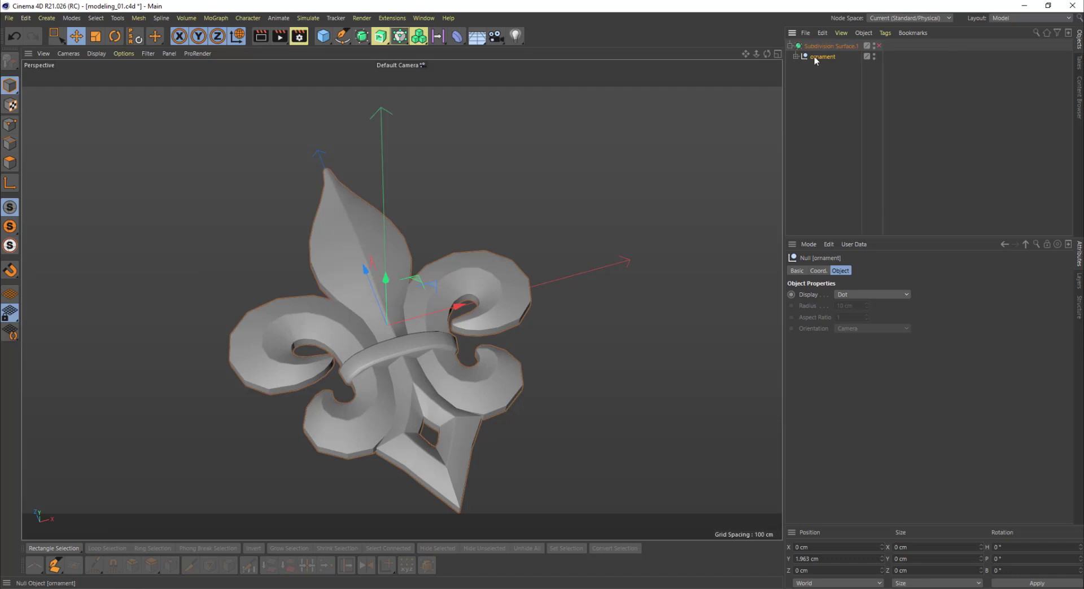
left_click(795, 56)
left_click(835, 151, "shift")
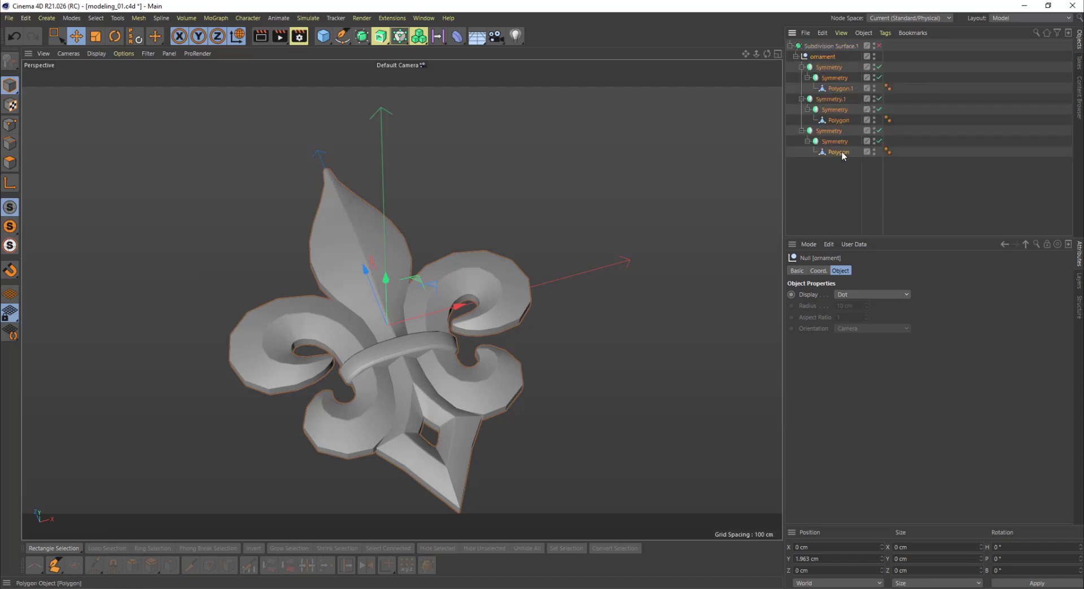
right_click(827, 57)
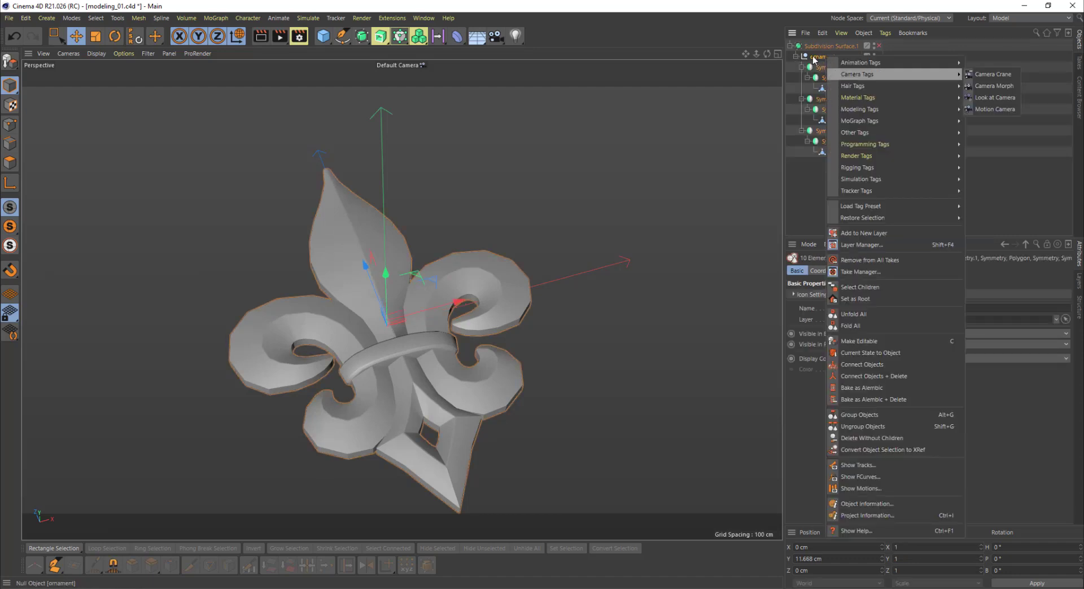
left_click(814, 59)
left_click(823, 57)
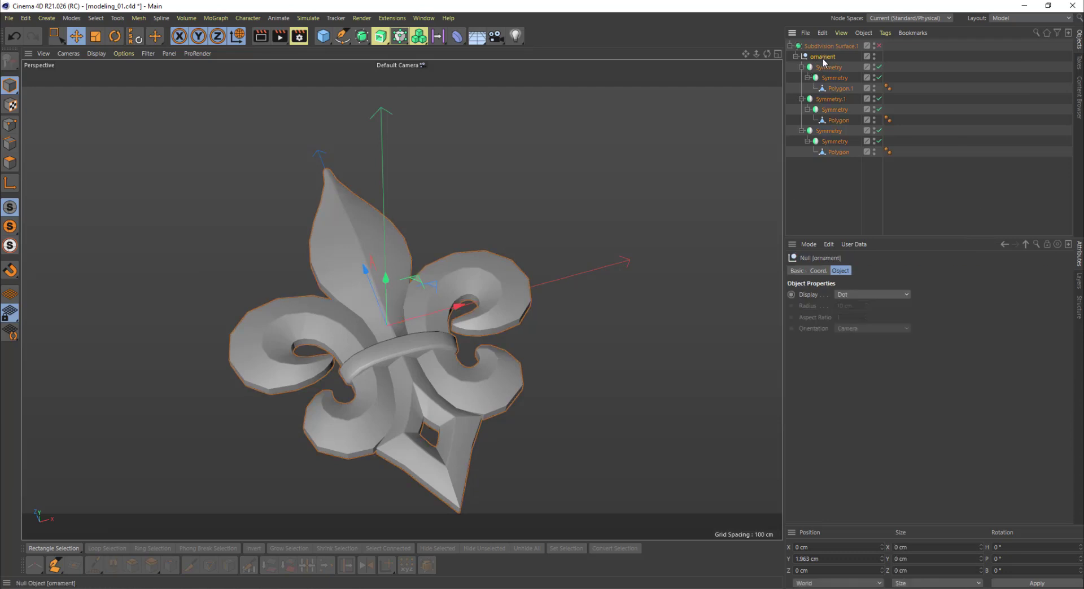
left_click(840, 155, "shift")
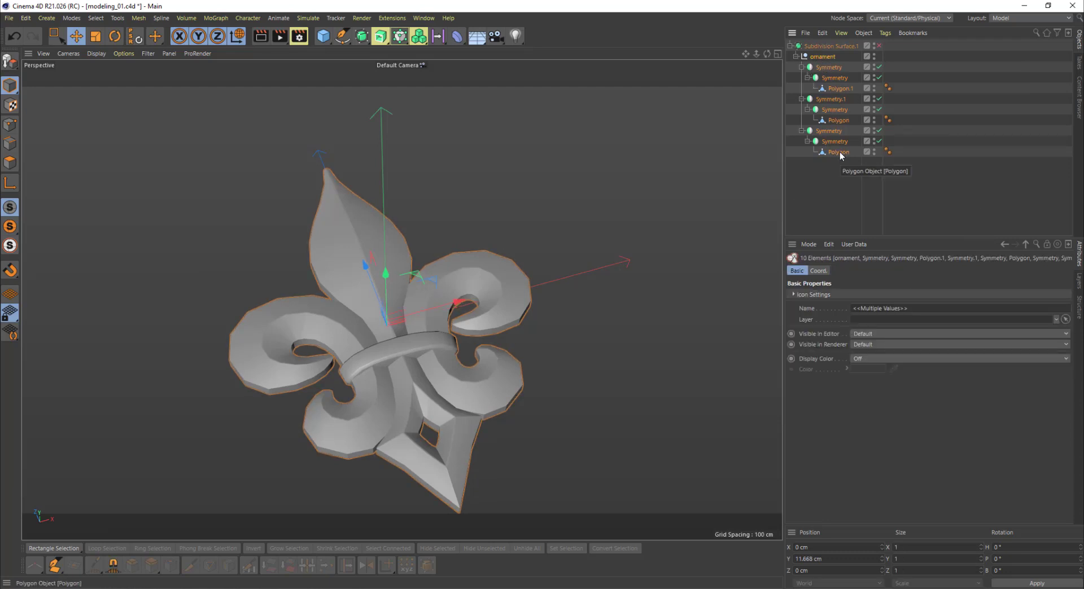
right_click(838, 152)
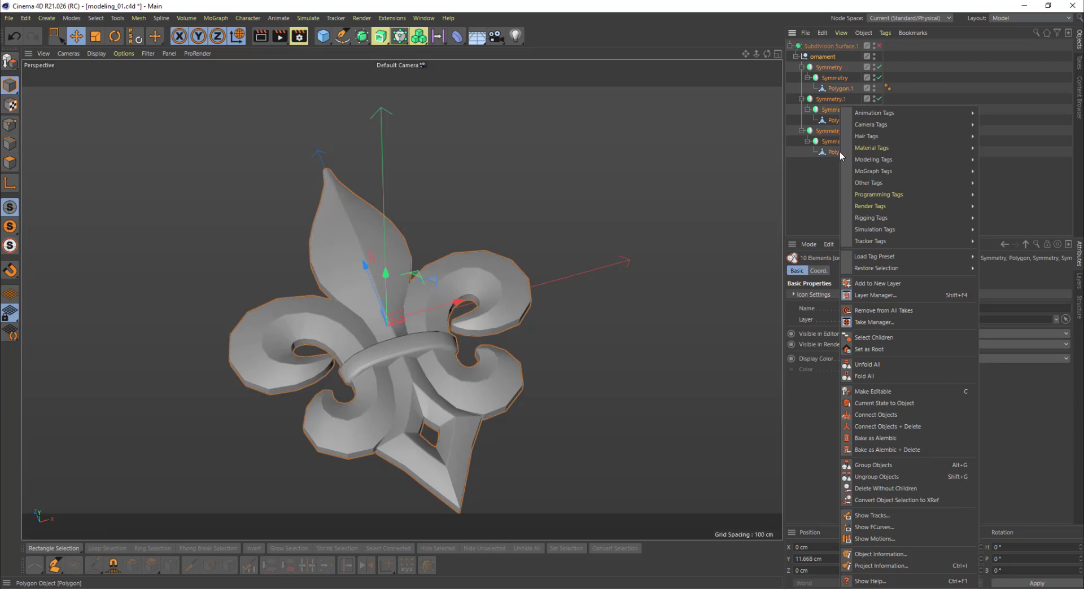
left_click(930, 429)
mouse_move(665, 309)
left_mouse_down("alt")
mouse_move(626, 356)
mouse_move(594, 255)
mouse_move(613, 179)
mouse_move(624, 239)
mouse_move(614, 353)
mouse_move(643, 270)
mouse_move(670, 314)
left_mouse_up("alt")
key("ctrl+shift+a")
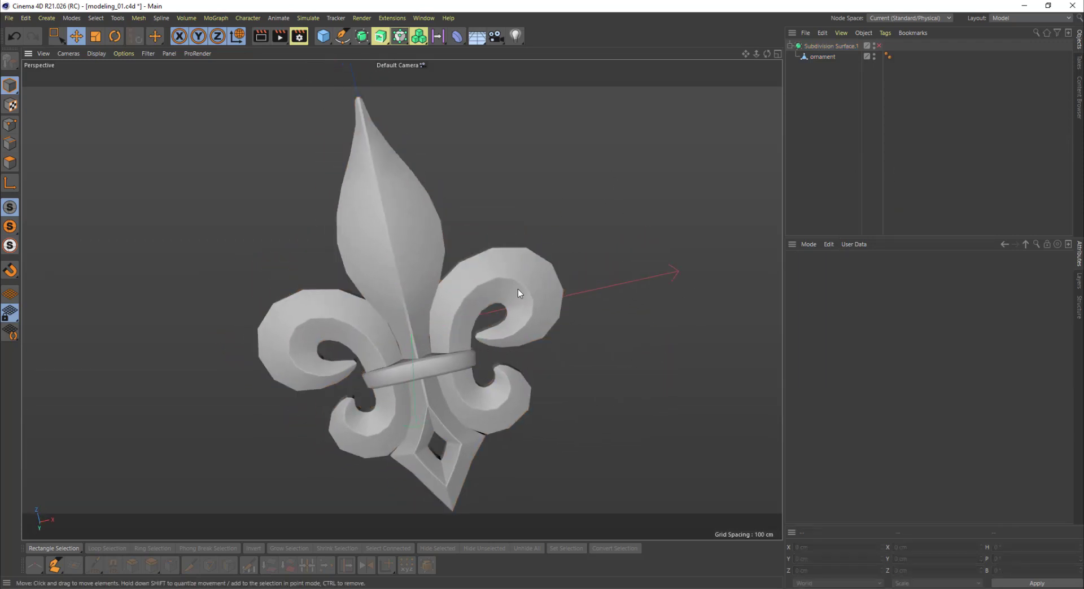
- Switch the interface layout to BP - UV Edit
left_click_drag(516, 292, 719, 173, "alt")
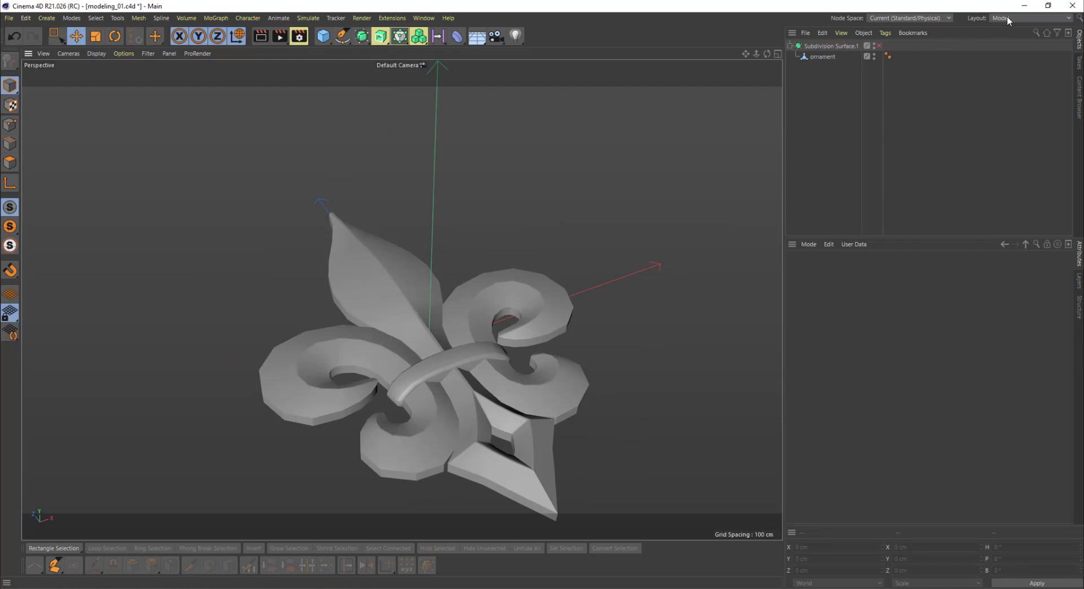
left_click(1068, 18)
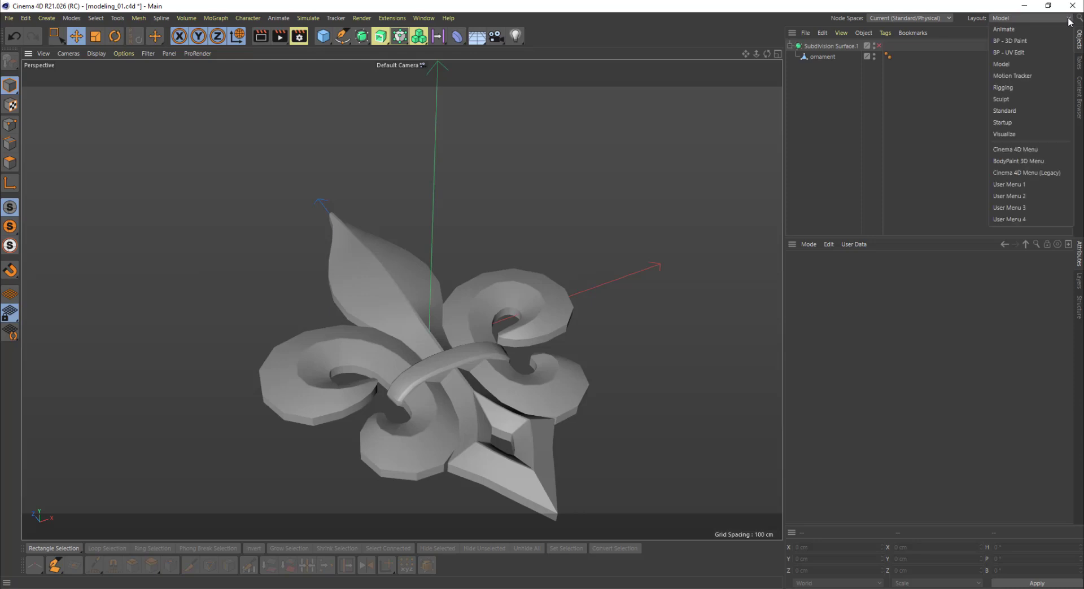
left_click(1020, 55)
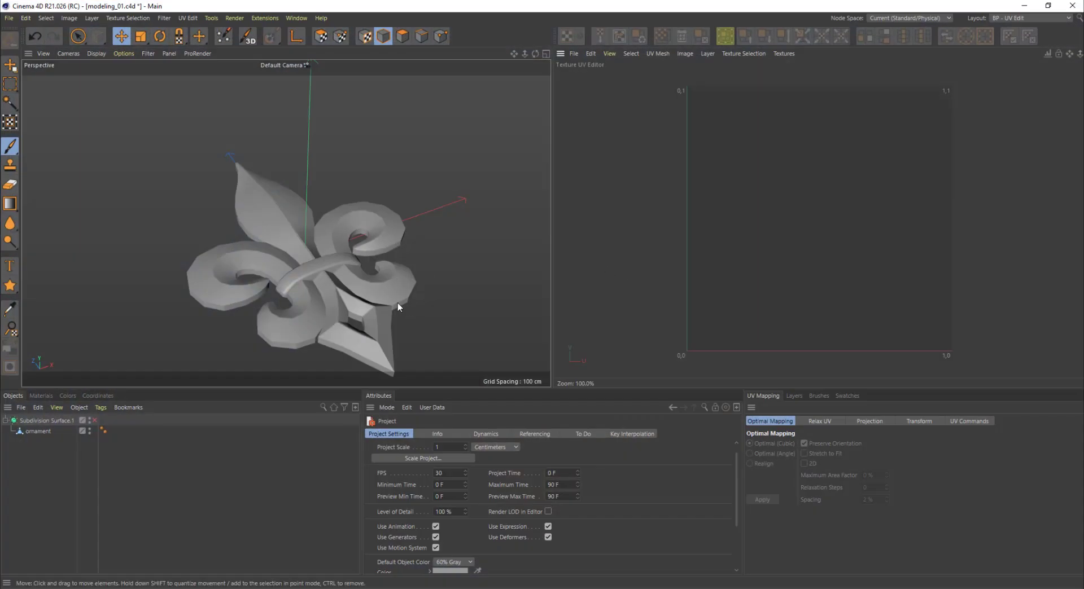
- Select the merged ornament object and switch to polygon editing mode so its polygon selection is active
left_click_drag(397, 305, 315, 297, "alt")
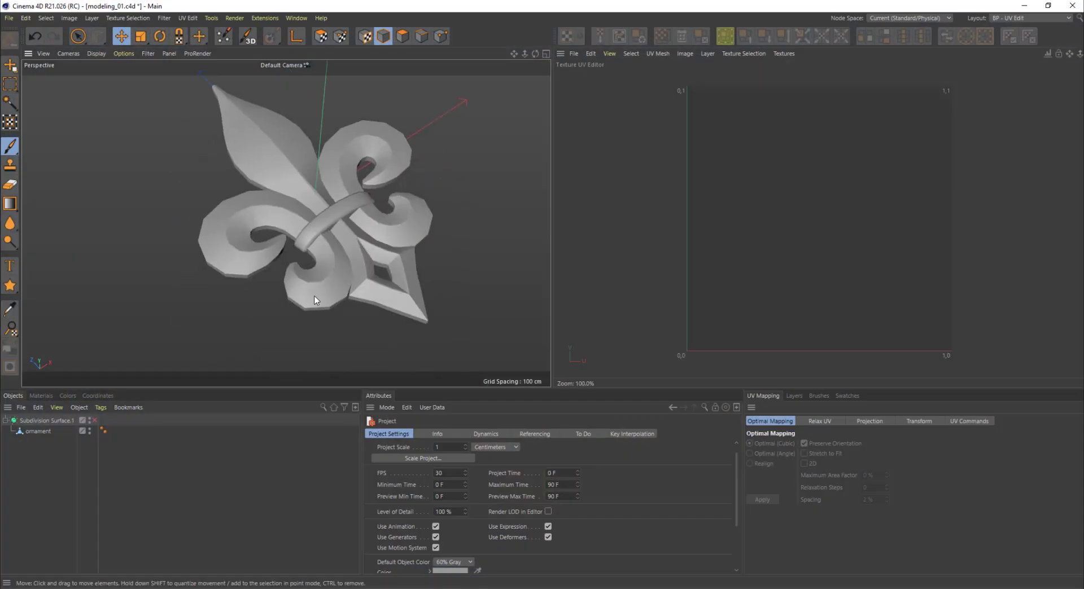
left_click(343, 283)
scroll(339, 316, "up", 3)
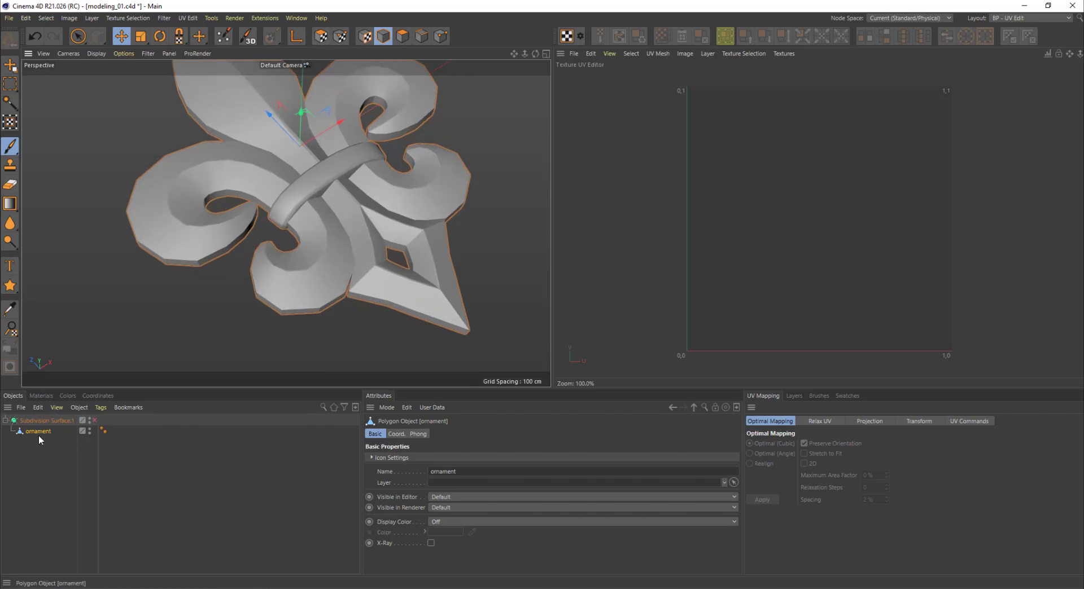
left_click(317, 37)
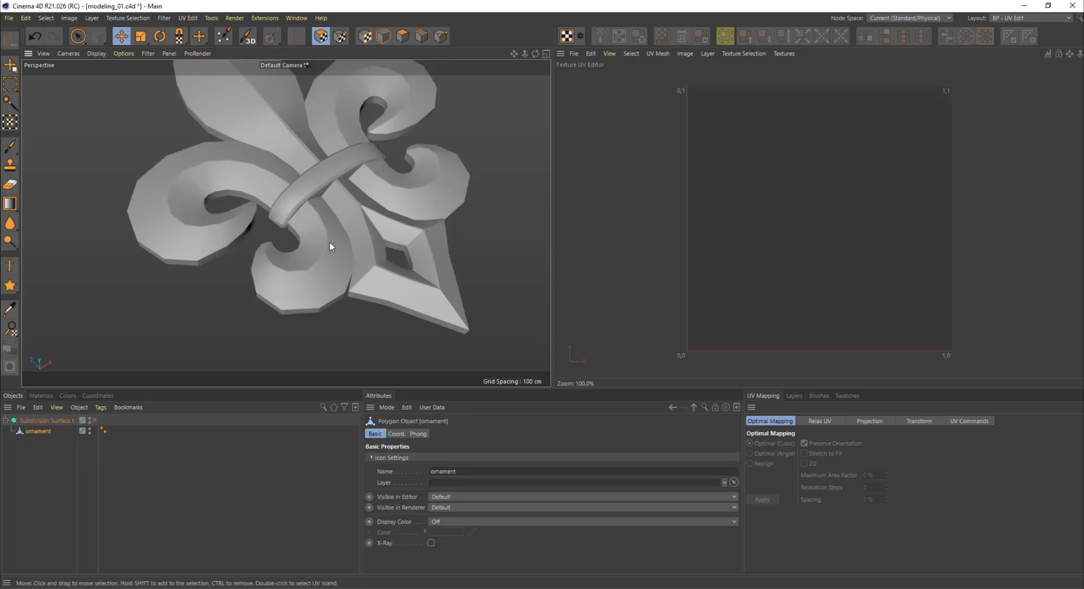
left_click(383, 37)
left_click(403, 36)
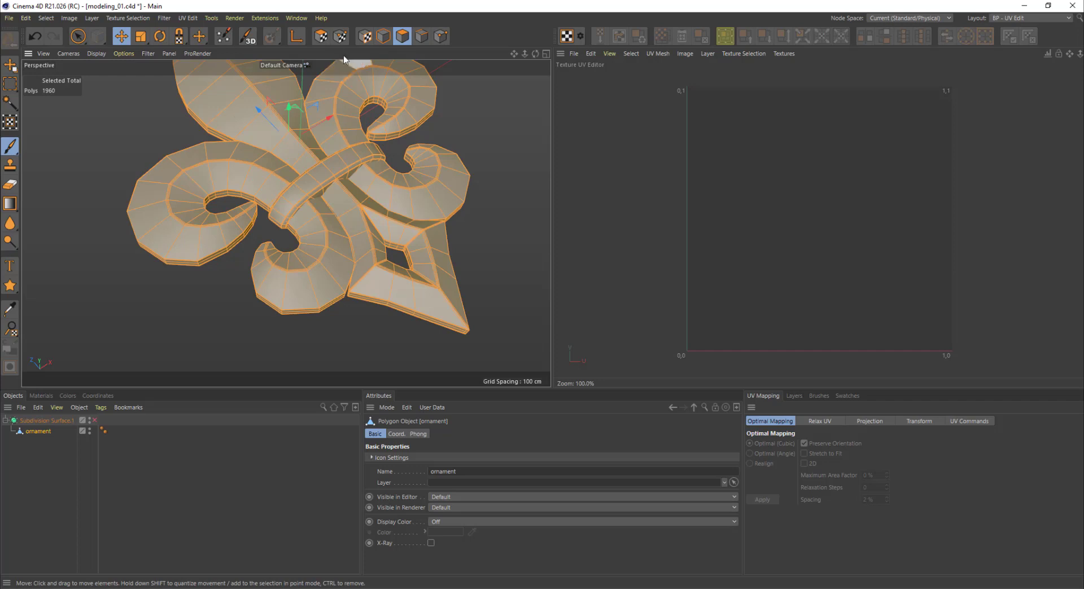
left_click_drag(347, 169, 301, 242, "alt")
scroll(354, 179, "down", 4)
middle_click_drag(354, 178, 369, 226, "alt")
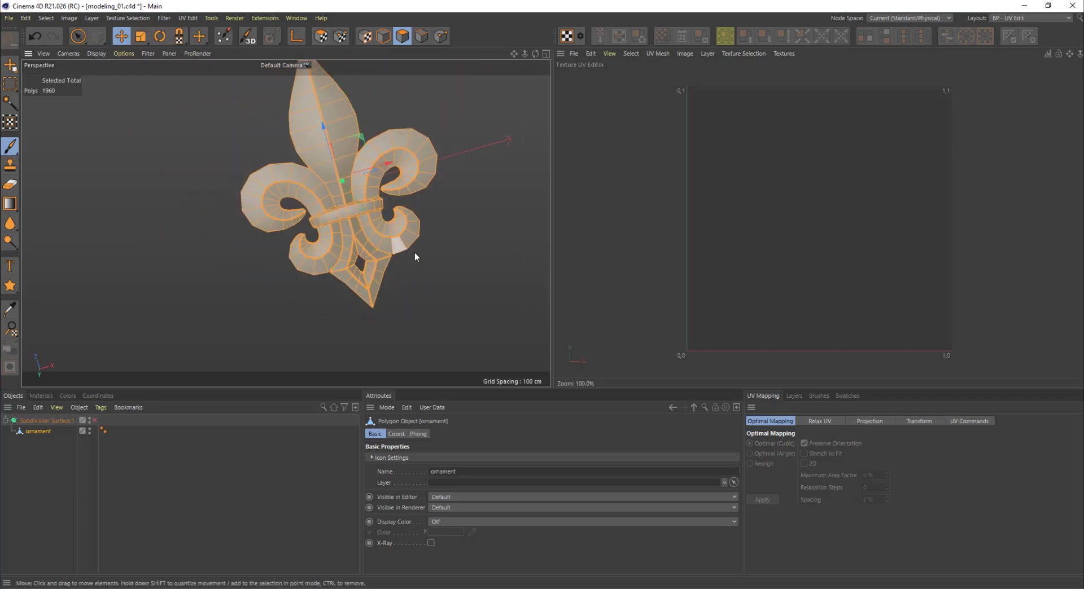
left_click_drag(414, 252, 451, 265, "alt")
left_click(885, 421)
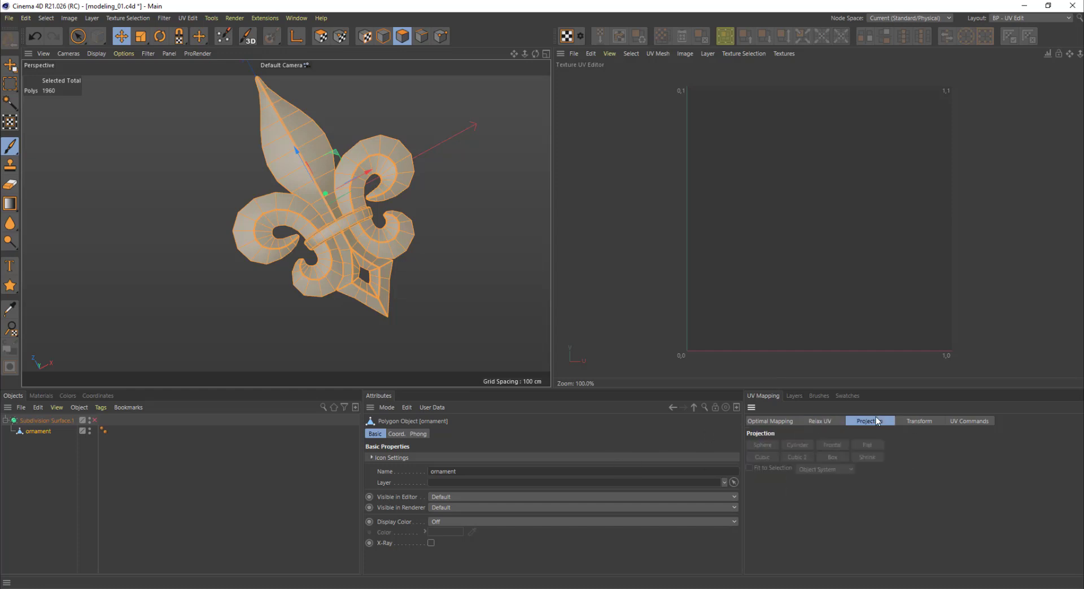
left_click(770, 421)
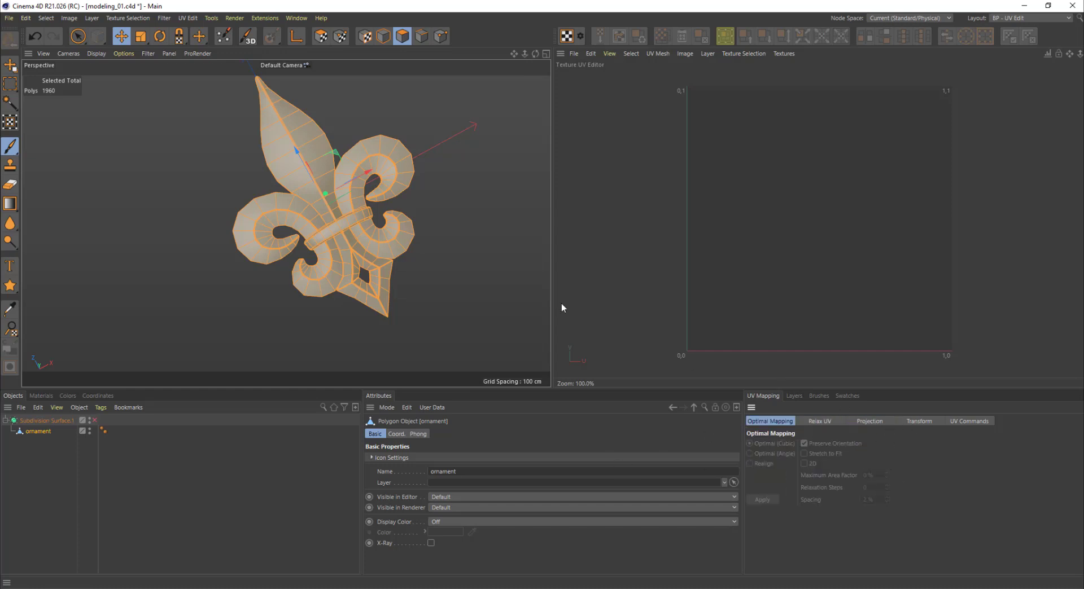
scroll(383, 208, "up", 3)
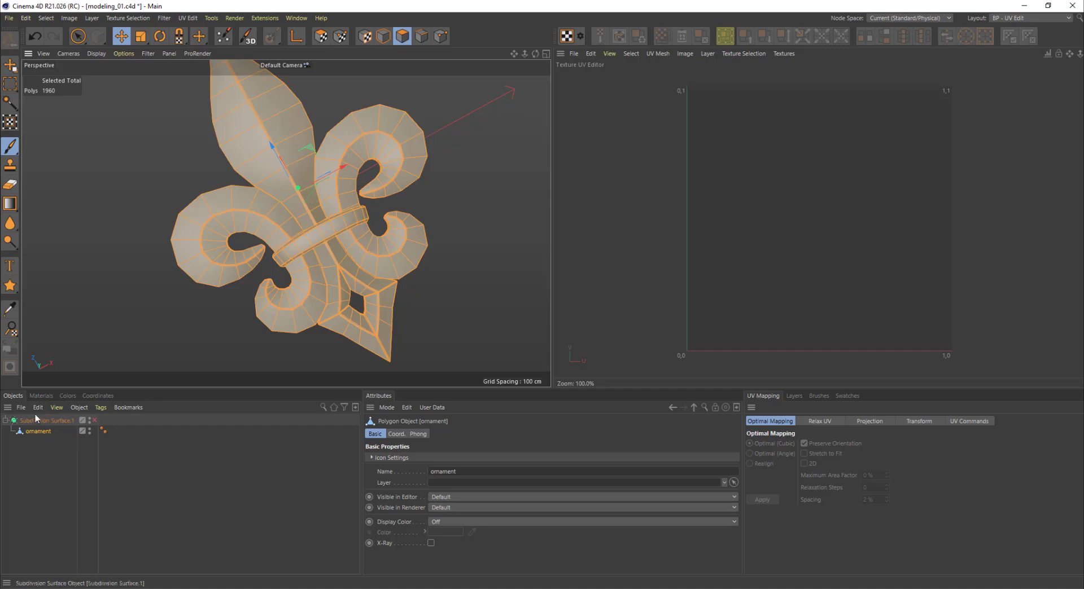
- Create a new default material and apply it to the ornament
left_click(40, 395)
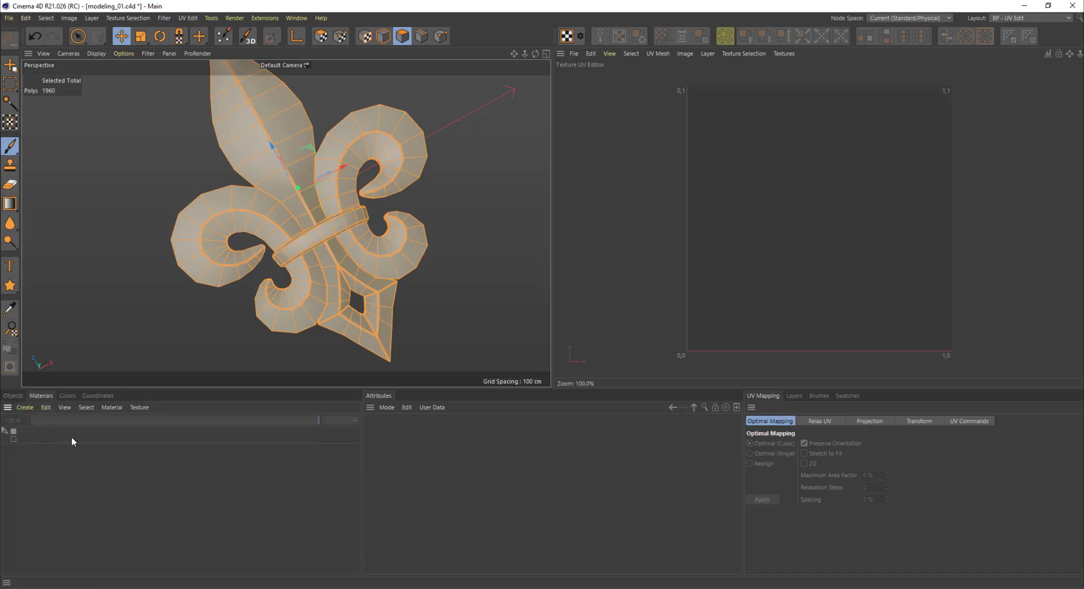
double_click(46, 457)
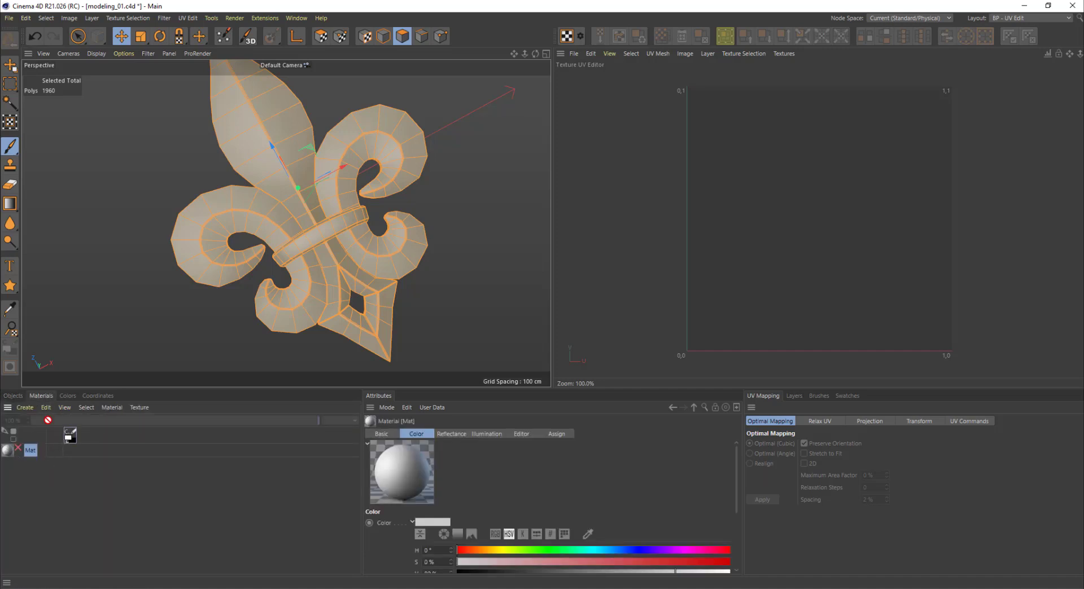
left_click_drag(341, 291, 342, 291)
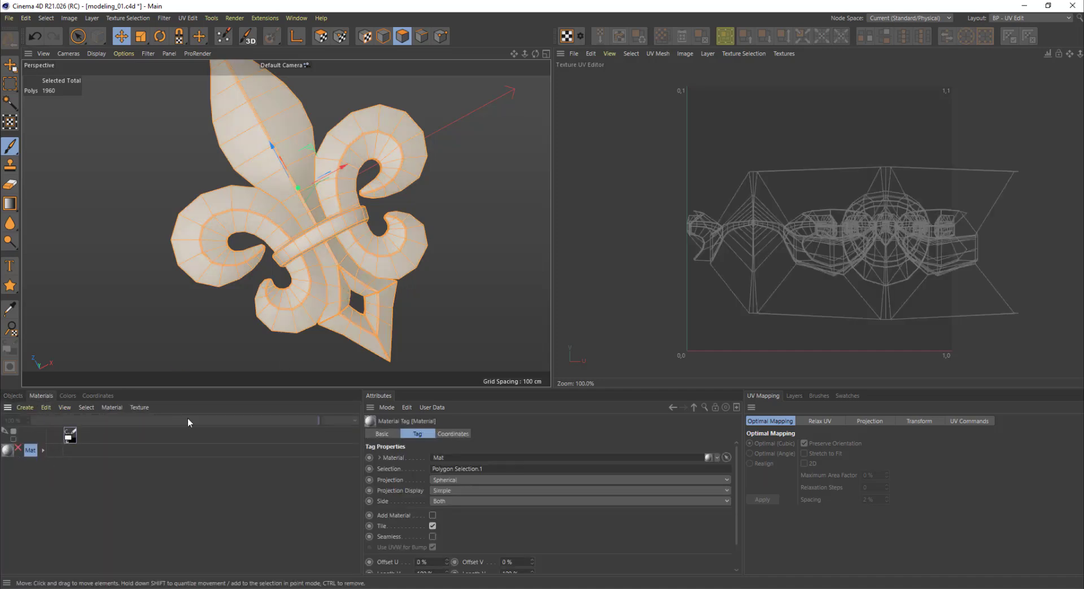
- Generate UVW coordinates for the ornament from its material tag
left_click(17, 396)
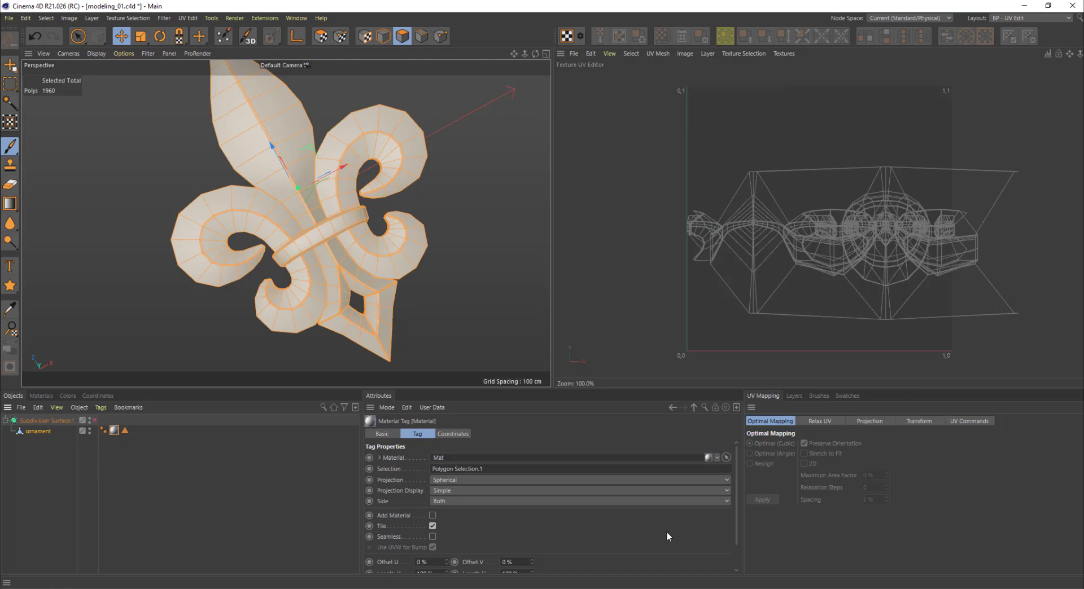
right_click(114, 432)
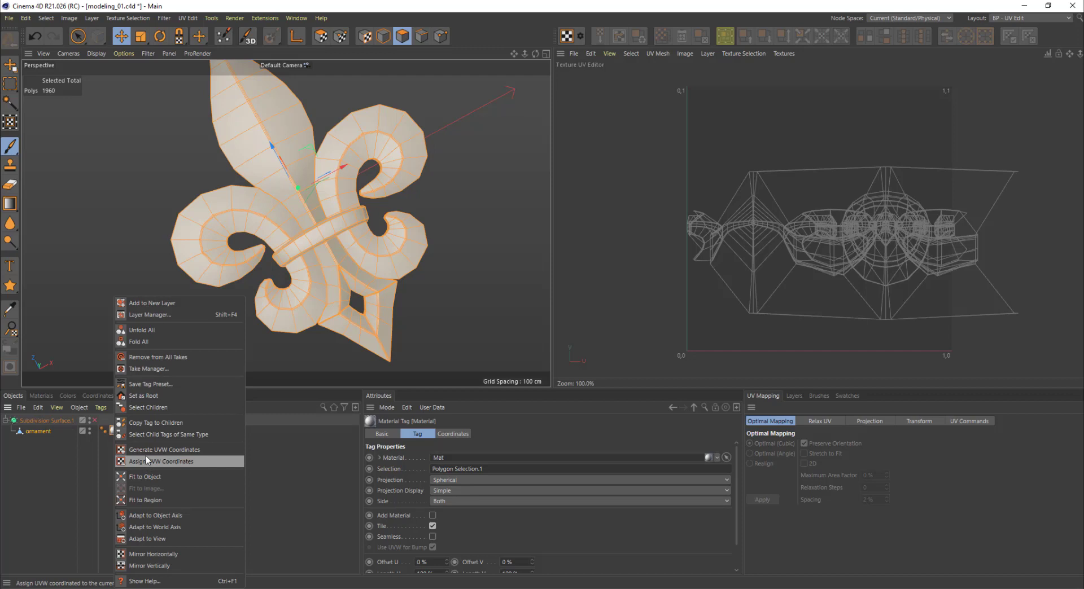
left_click(163, 451)
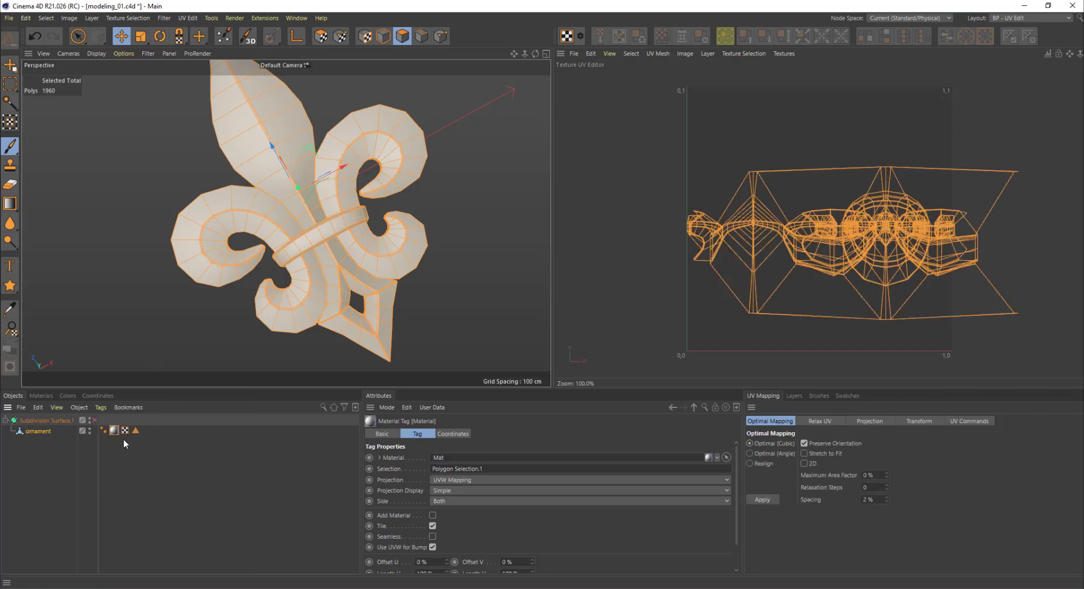
- Delete the ornament's material tag and select its UVW tag
left_click(116, 431)
key("Delete")
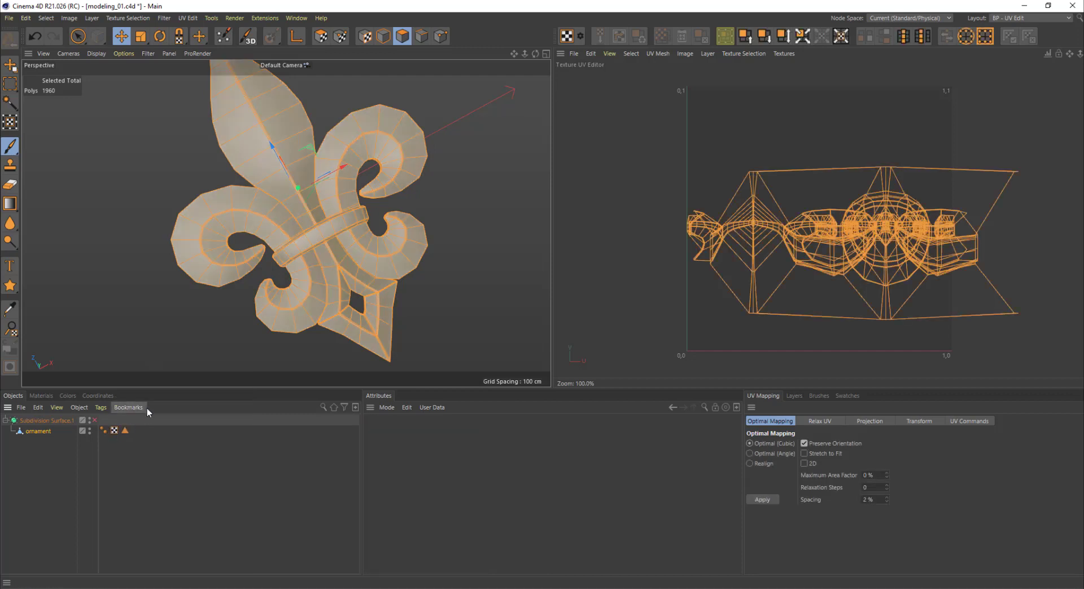
left_click(114, 430)
- Review the Projection, UV Commands and Relax UV mapping options and examine the ornament's front faces and side walls
left_click_drag(377, 285, 316, 351, "alt")
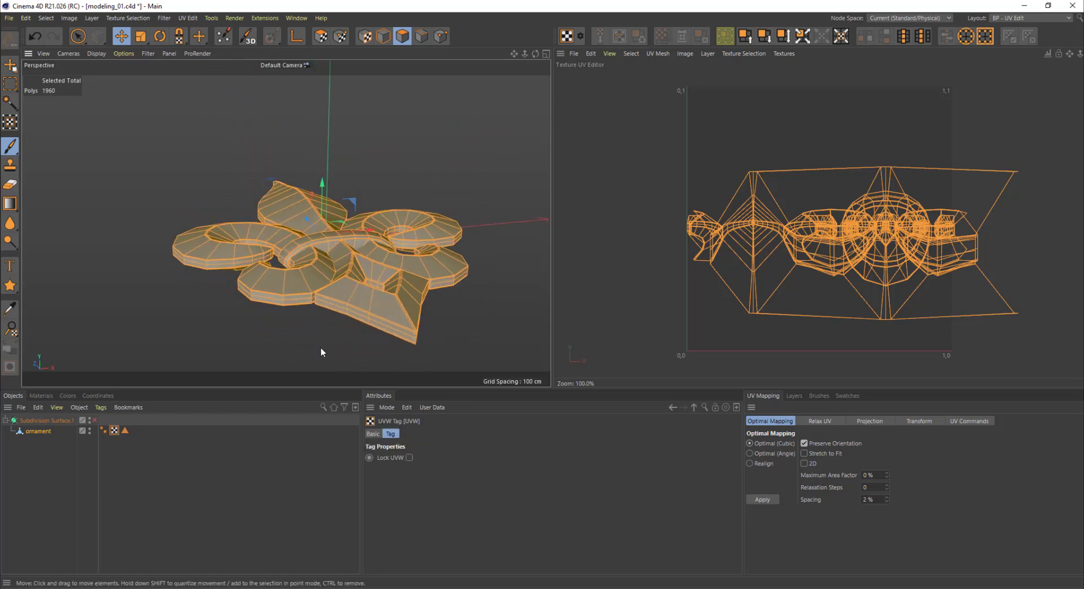
left_click(829, 419)
left_click(877, 421)
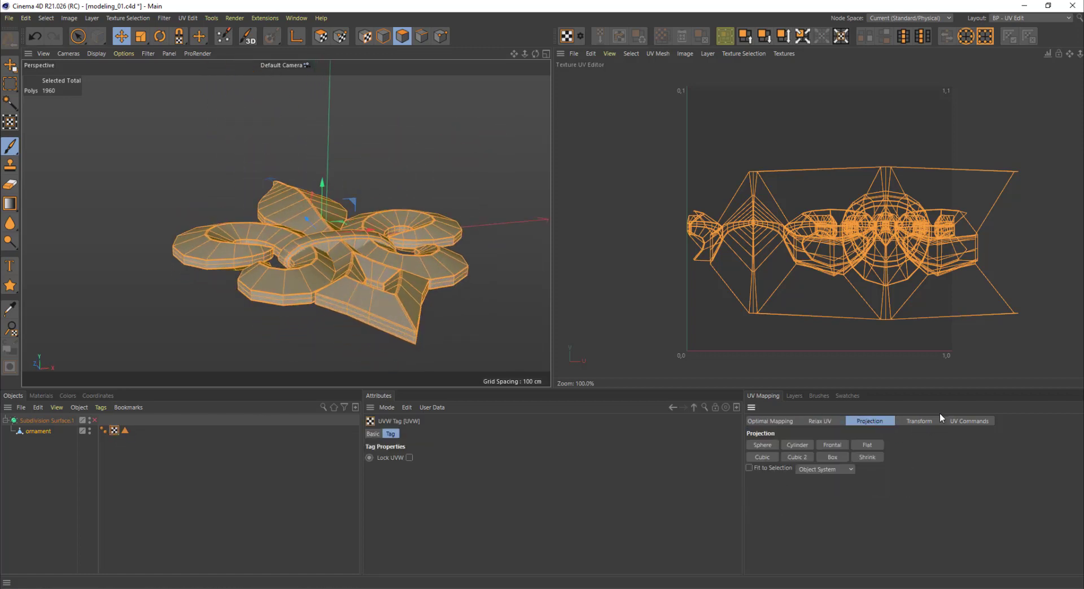
left_click(954, 421)
left_click(882, 423)
left_click(835, 422)
left_click_drag(395, 299, 375, 275, "alt")
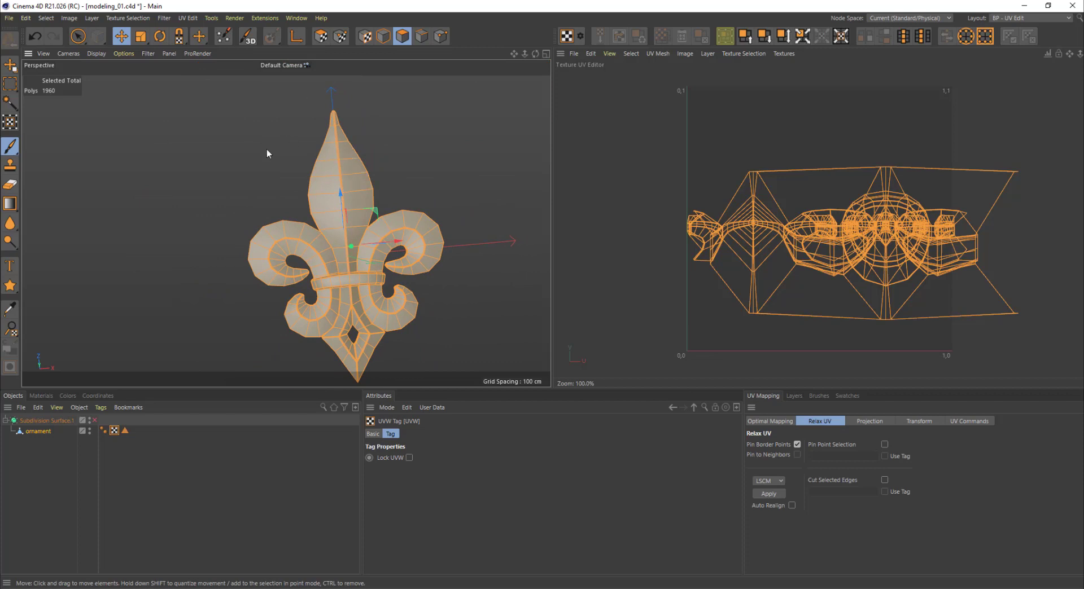
left_click_drag(372, 292, 281, 361, "alt")
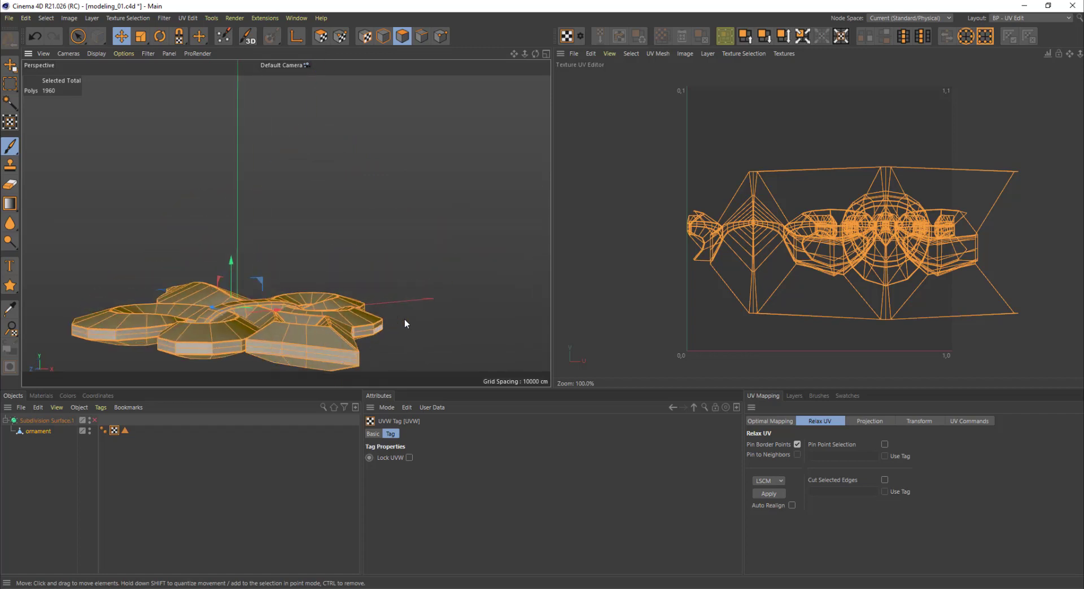
scroll(340, 328, "up", 4)
mouse_move(338, 327)
left_mouse_down("alt")
mouse_move(288, 325)
mouse_move(331, 317)
left_mouse_up("alt")
scroll(251, 316, "up", 3)
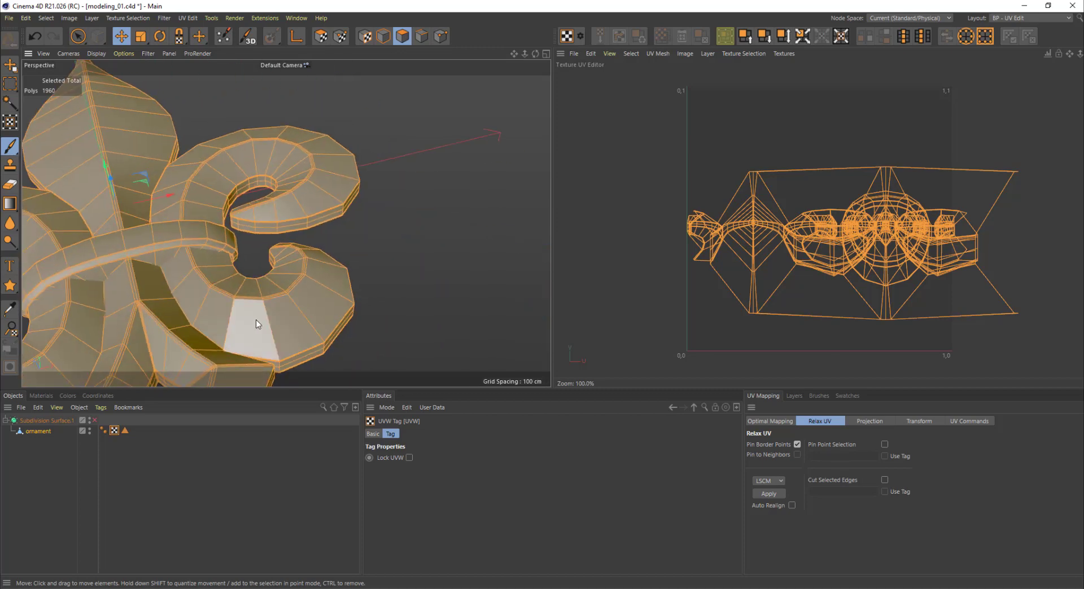
- Deselect all of the ornament's polygons
middle_click_drag(253, 321, 361, 265, "alt")
left_click_drag(244, 272, 260, 289, "alt")
middle_click_drag(261, 289, 376, 223, "alt")
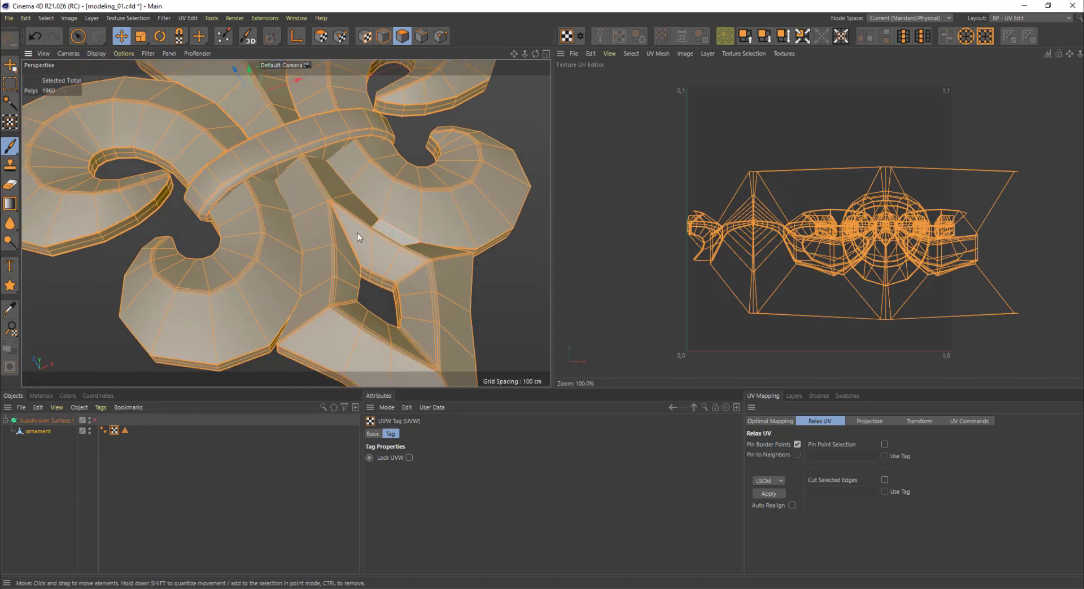
middle_click_drag(214, 192, 365, 149, "alt")
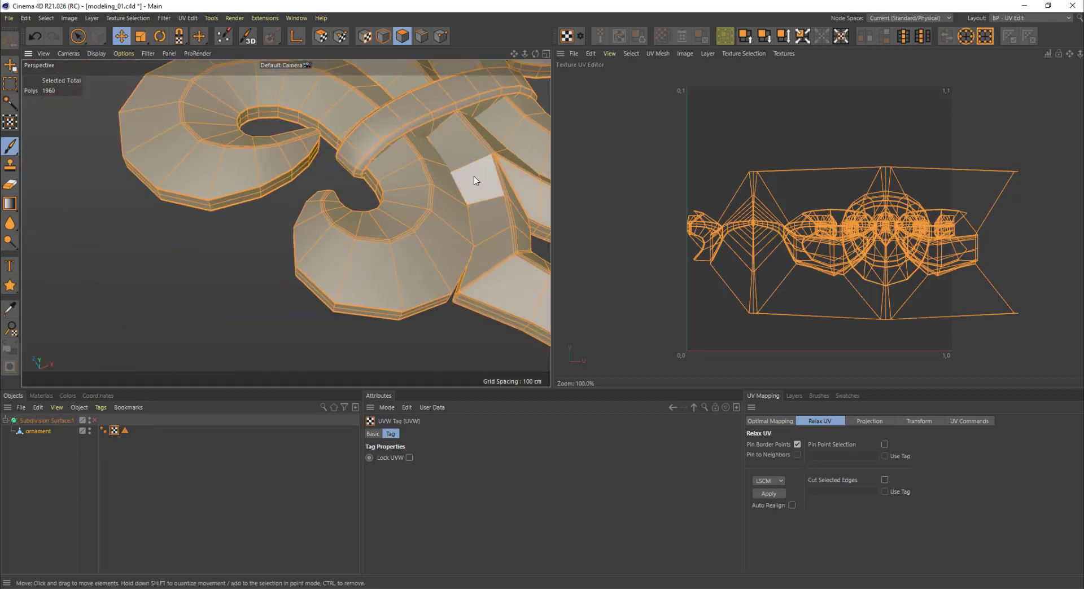
left_click_drag(475, 175, 283, 226, "alt")
key("ctrl+shift+a")
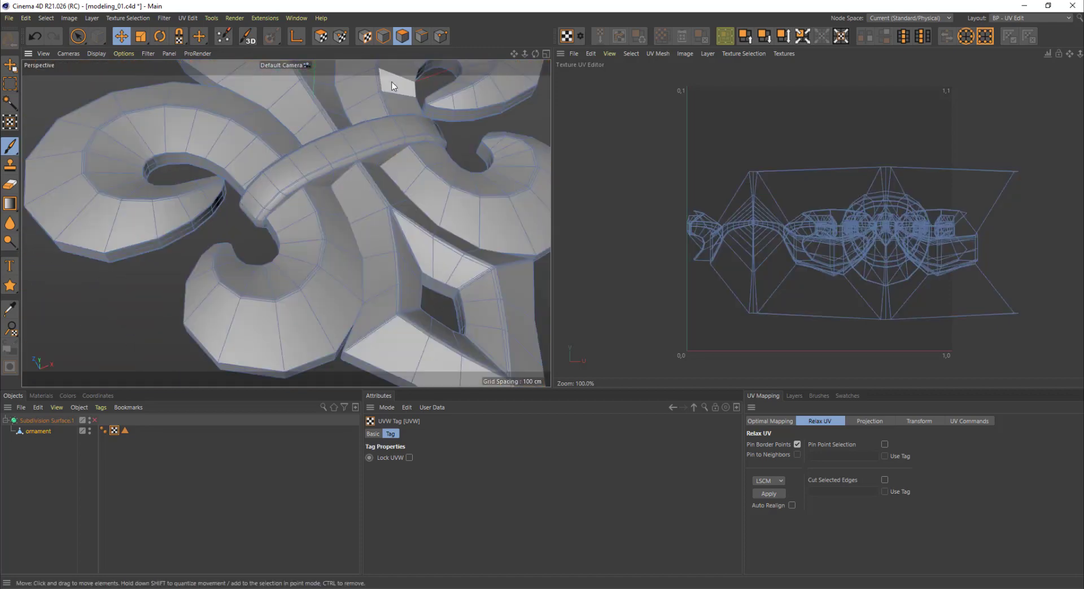
- In edge mode, select the side-wall edge loop around the ornament's central leaf and pointed lower tip
left_click(385, 39)
left_click(421, 37)
middle_click_drag(397, 232, 374, 192, "alt")
left_click_drag(374, 192, 366, 262, "alt")
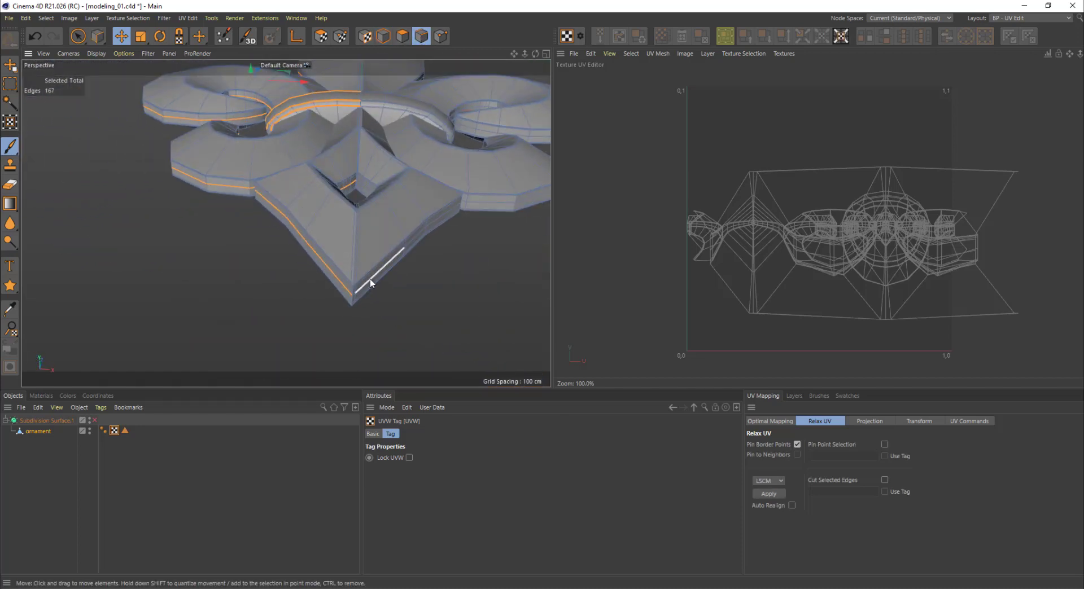
left_click(369, 283)
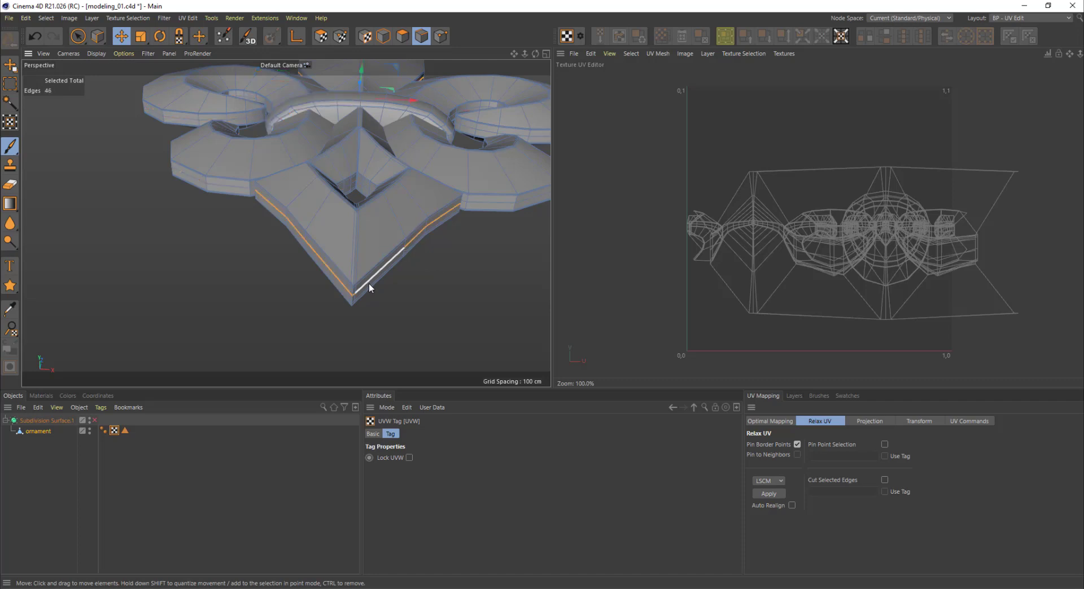
- Add the side-wall edge loops of both scrolls, the diamond-shaped opening and the crossband to the edge selection
left_click(234, 187, "shift")
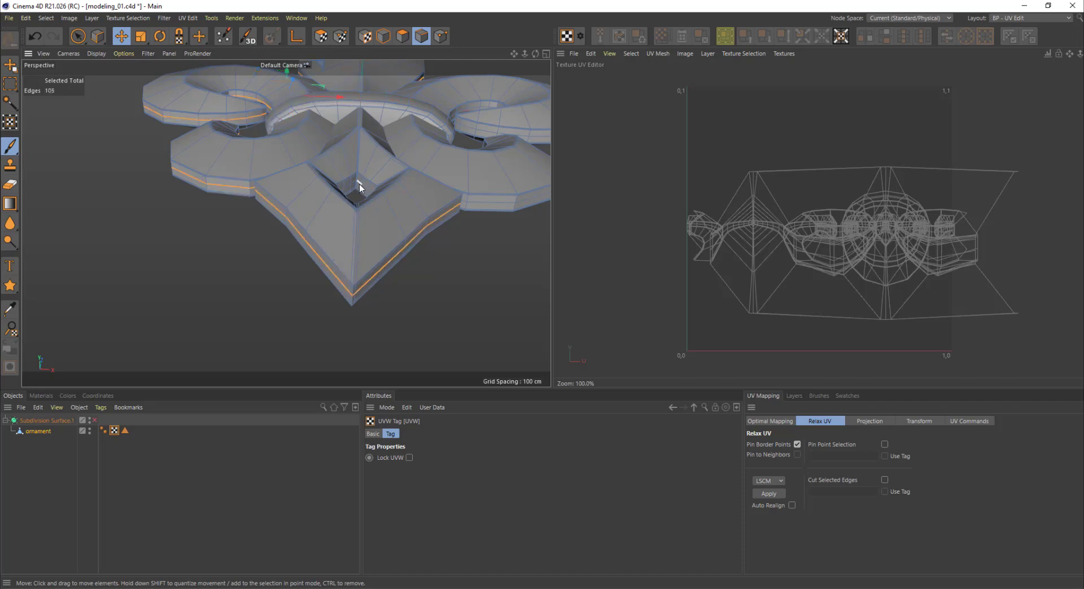
left_click(494, 204, "shift")
left_click_drag(494, 205, 323, 334, "alt")
left_click(500, 335, "shift")
left_click_drag(493, 343, 388, 297, "alt")
double_click(371, 293, "shift")
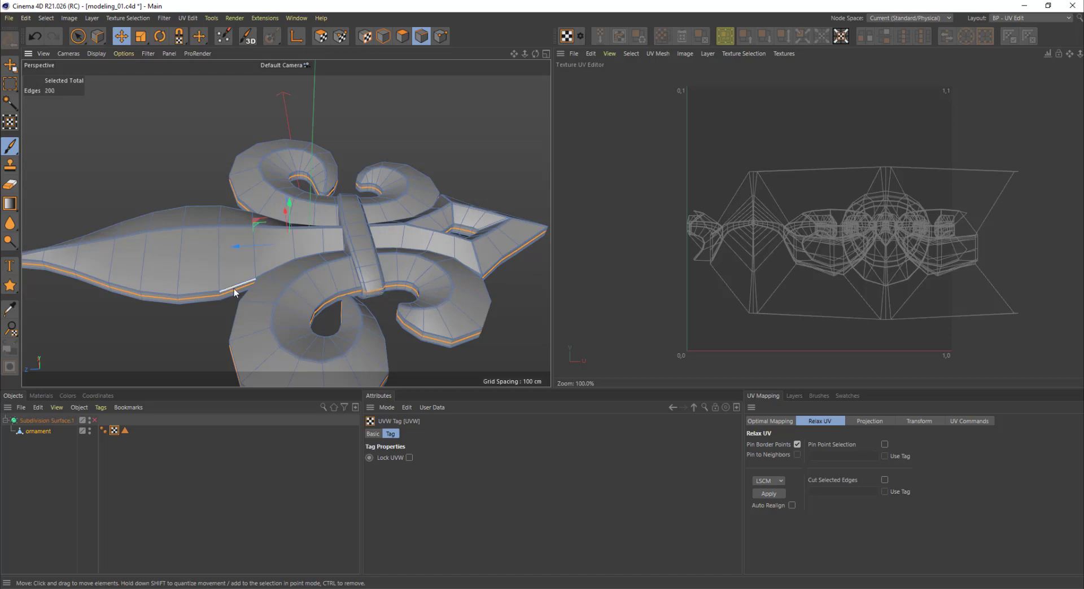
- Examine the selected seam edges around the ornament's side walls and compare them with its front faces
left_click_drag(233, 290, 147, 299, "alt")
middle_click_drag(147, 299, 361, 268, "alt")
right_click_drag(238, 302, 281, 306, "alt")
left_click_drag(281, 306, 354, 348, "alt")
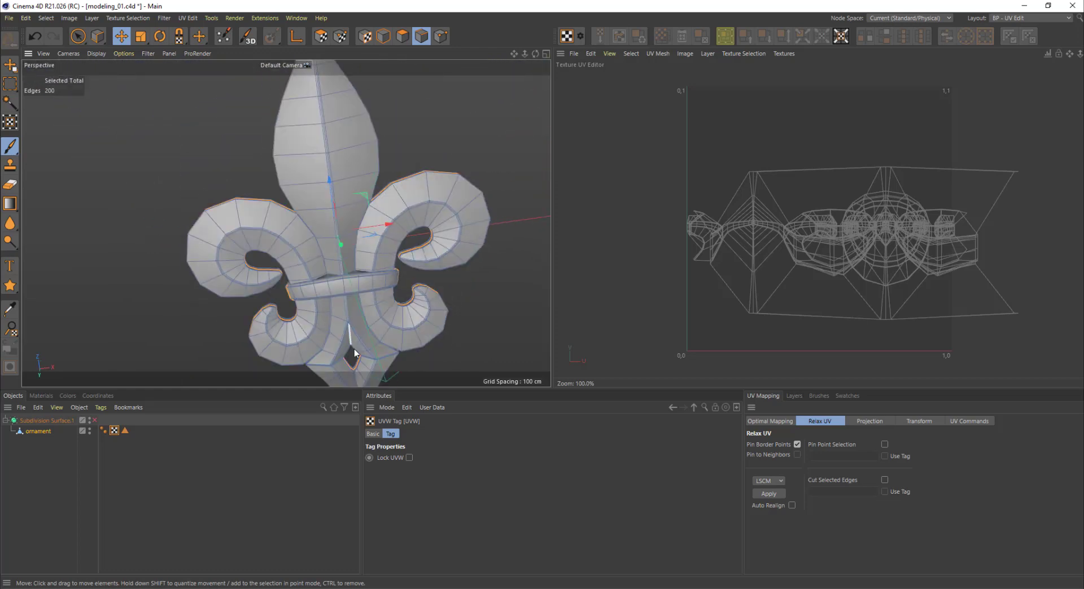
left_click_drag(346, 280, 371, 247, "alt")
left_click_drag(365, 306, 402, 317, "alt")
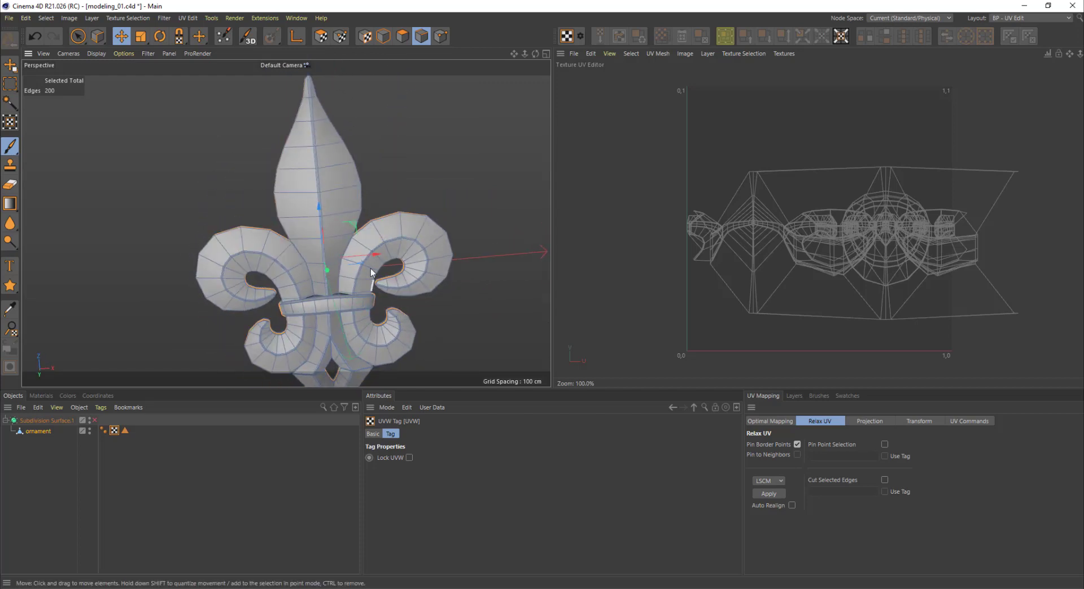
middle_click_drag(380, 240, 384, 174, "alt")
right_click_drag(384, 174, 359, 189, "alt")
middle_click_drag(372, 189, 358, 248, "alt")
left_click_drag(358, 249, 355, 243, "alt")
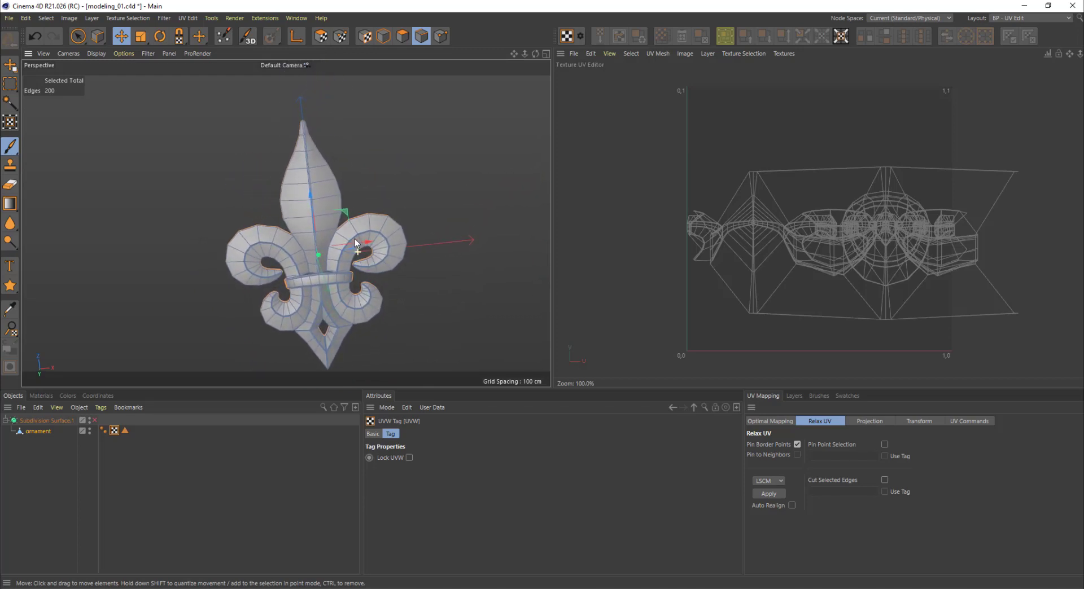
- Select all of the ornament's polygons and apply a Frontal UV projection with the ornament facing the camera
left_click(402, 37)
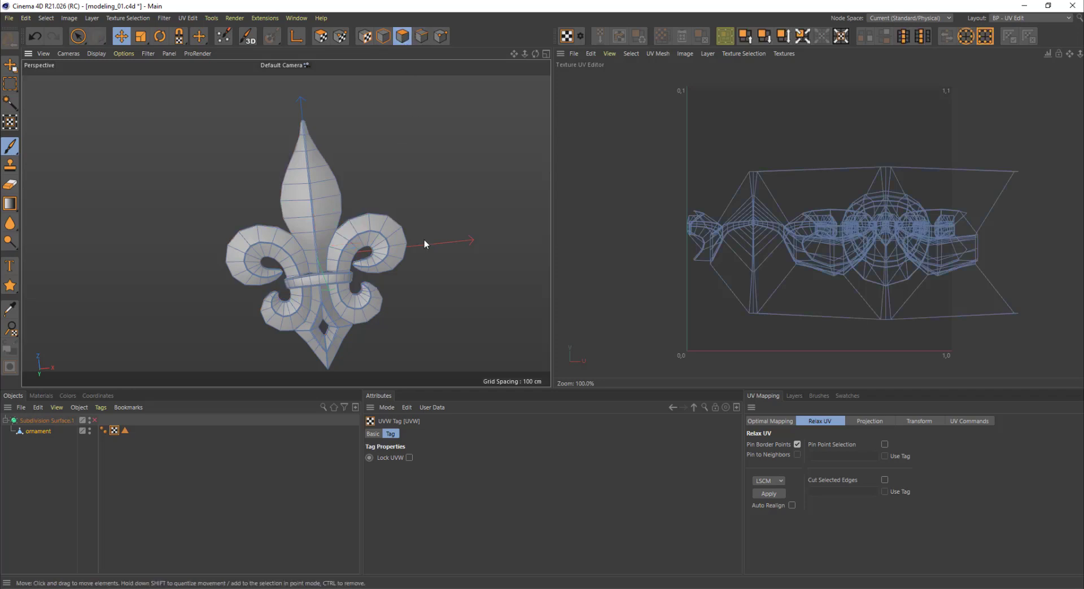
key("ctrl+a")
left_click_drag(409, 197, 442, 227, "alt")
left_click_drag(423, 152, 401, 153, "alt")
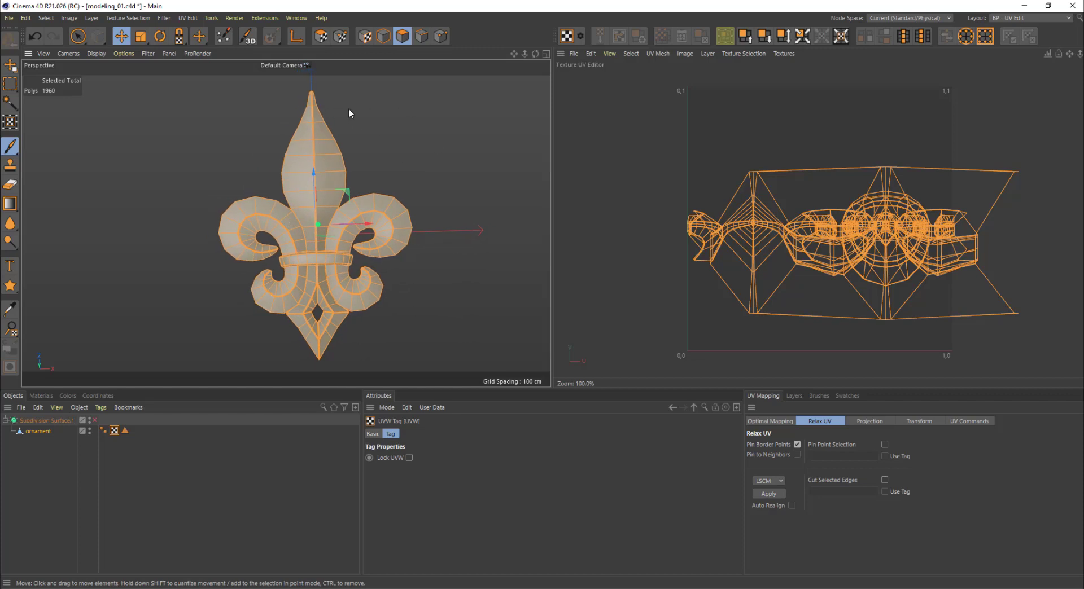
left_click(868, 422)
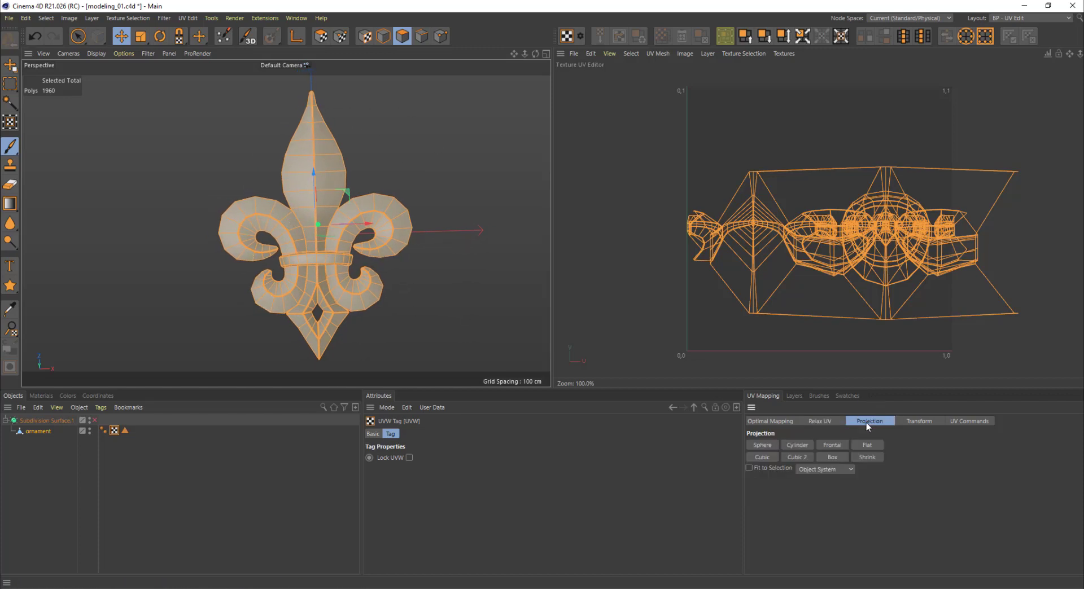
left_click(832, 445)
scroll(829, 176, "up", 8)
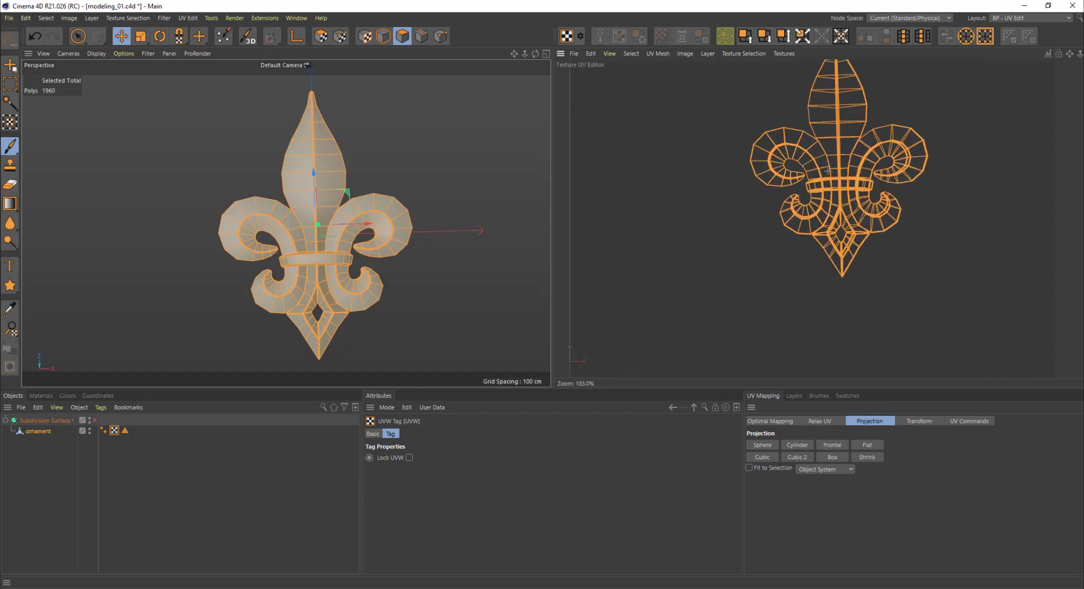
middle_click_drag(812, 190, 748, 276, "alt")
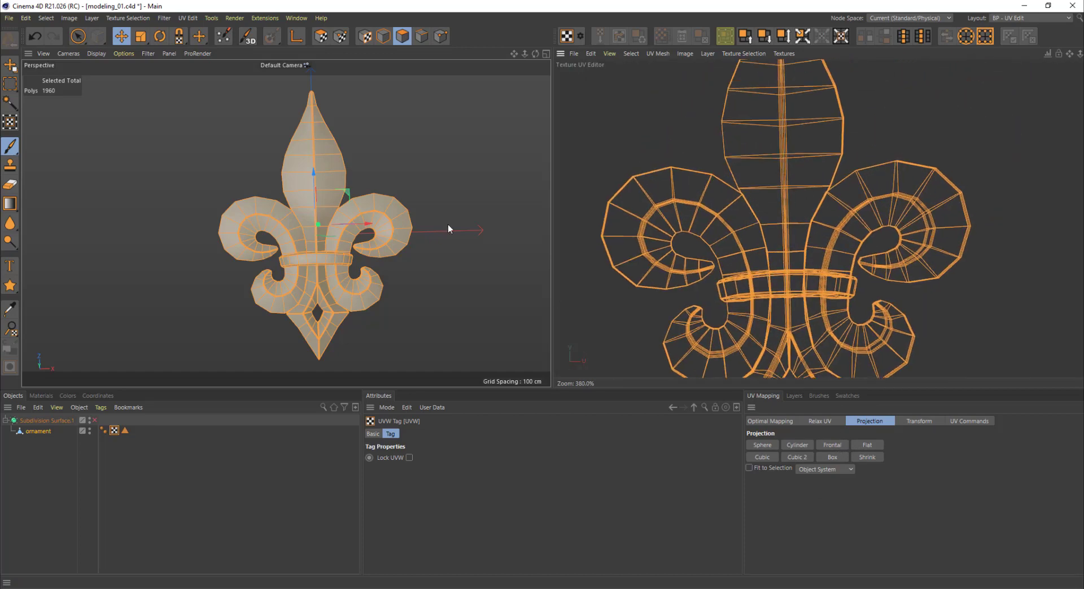
scroll(911, 238, "down", 6)
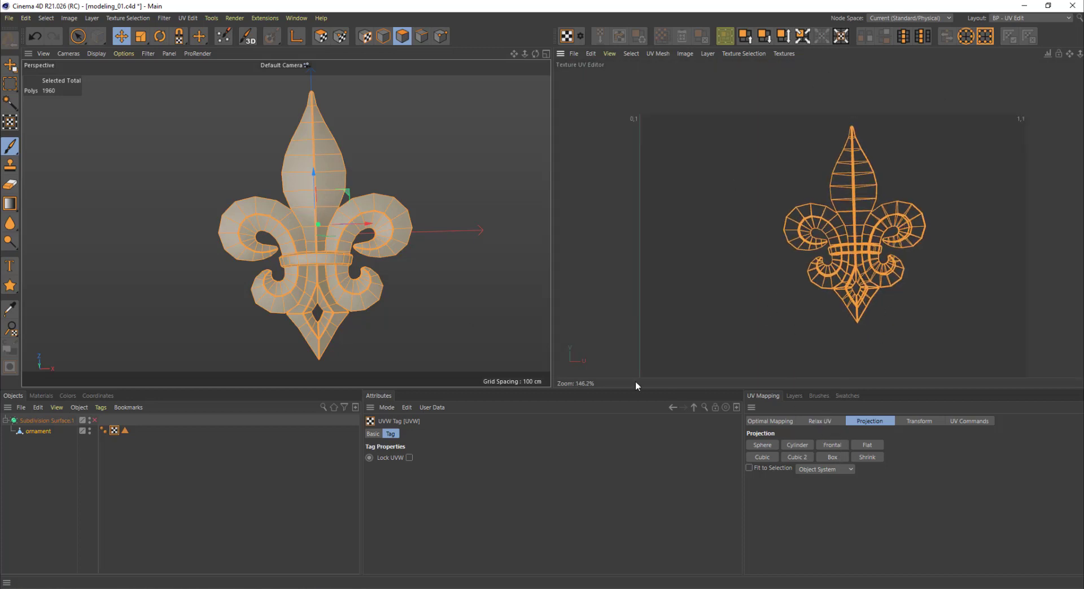
- Relax the UVs with LSCM, turning off Pin Border Points and turning on Cut Selected Edges
left_click(814, 424)
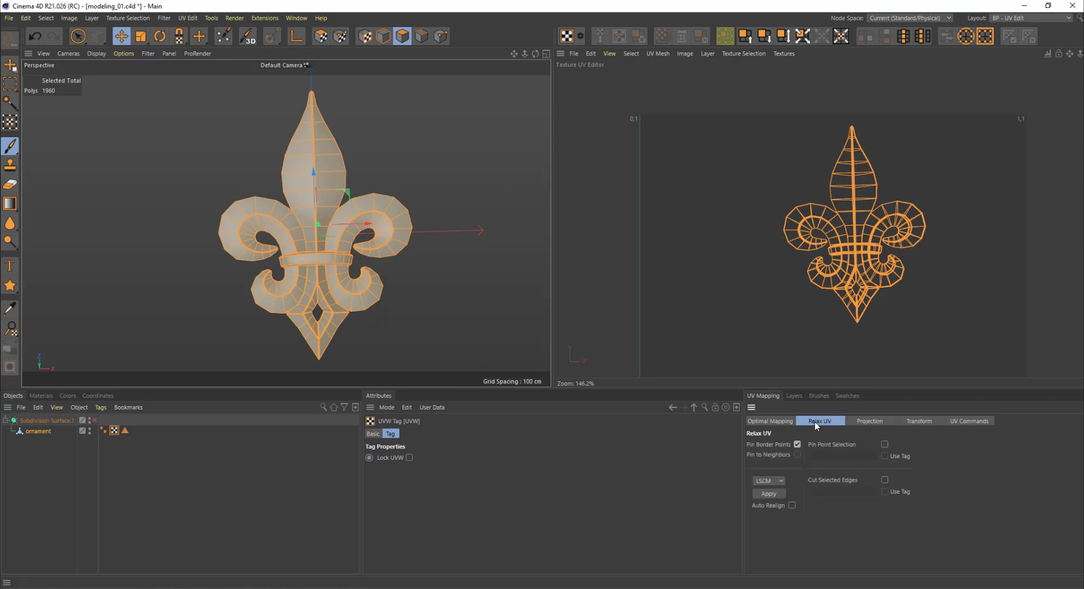
left_click(797, 446)
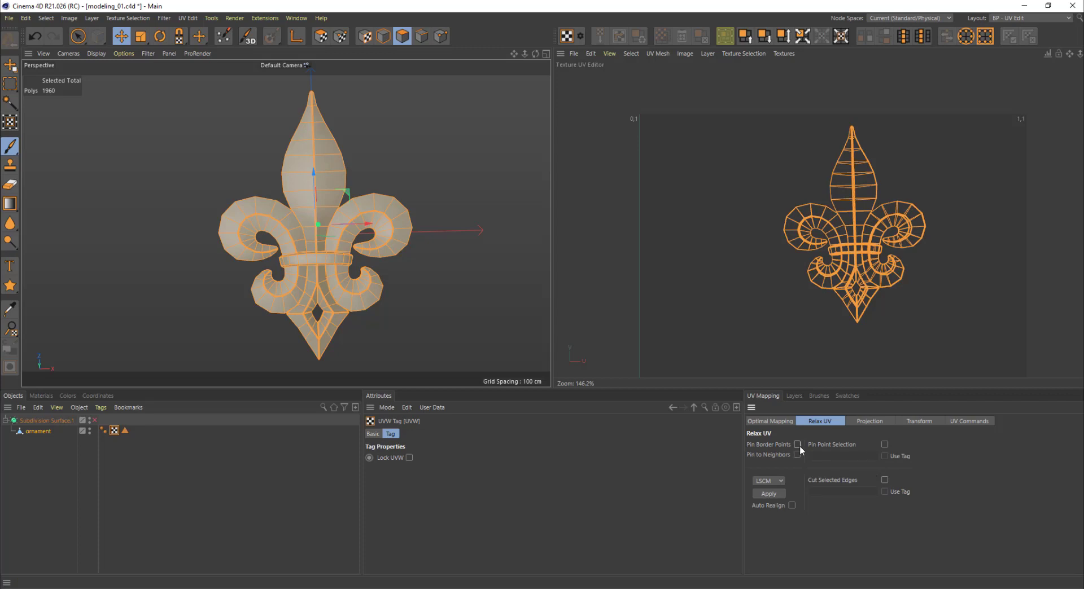
left_click(884, 480)
left_click(769, 494)
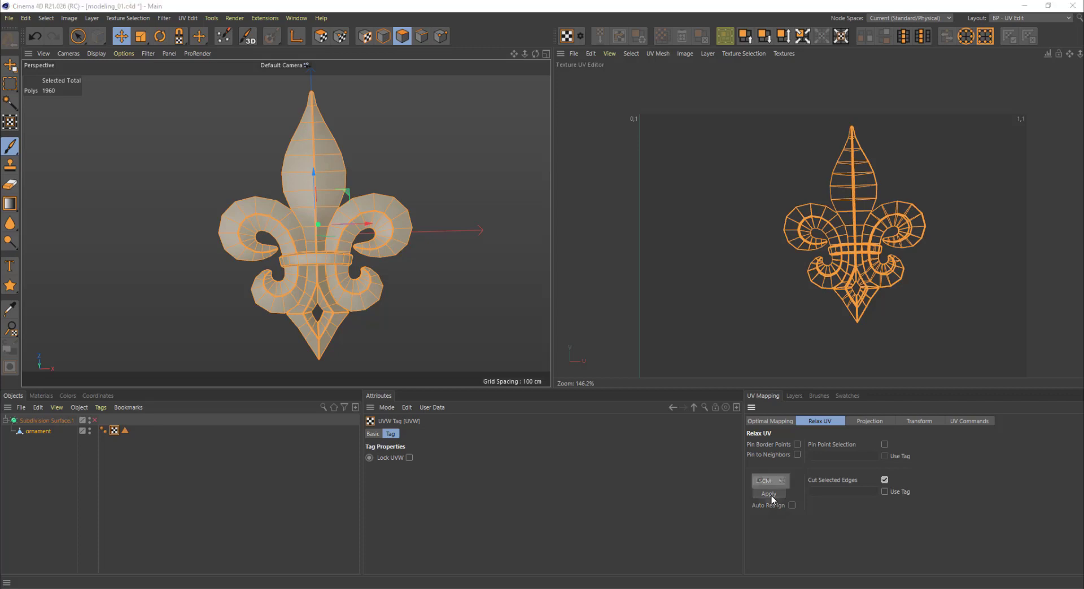
scroll(846, 282, "up", 4)
scroll(846, 282, "down", 2)
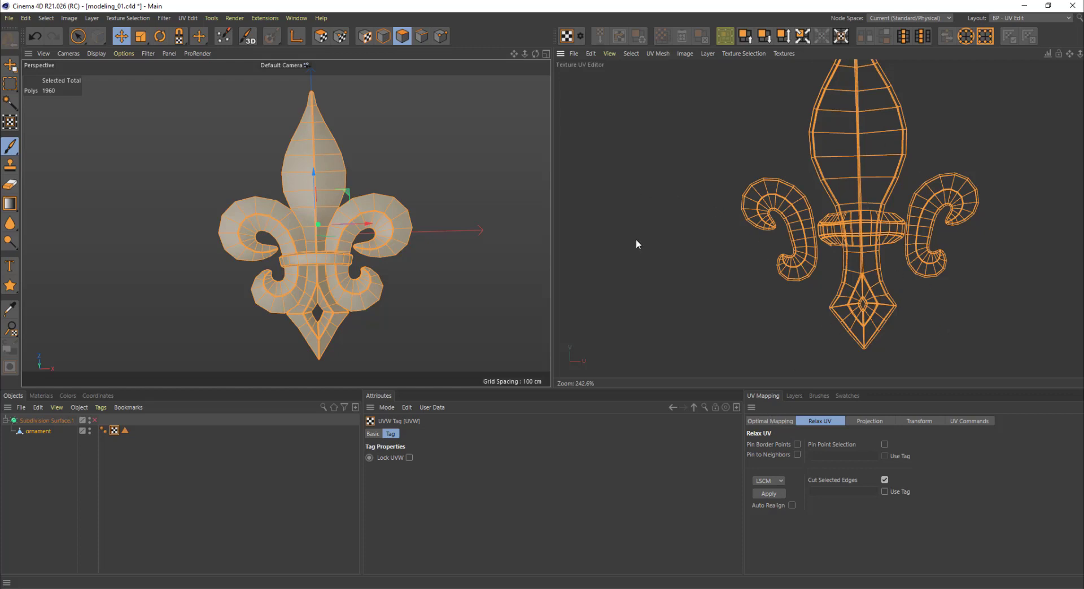
scroll(802, 260, "down", 7)
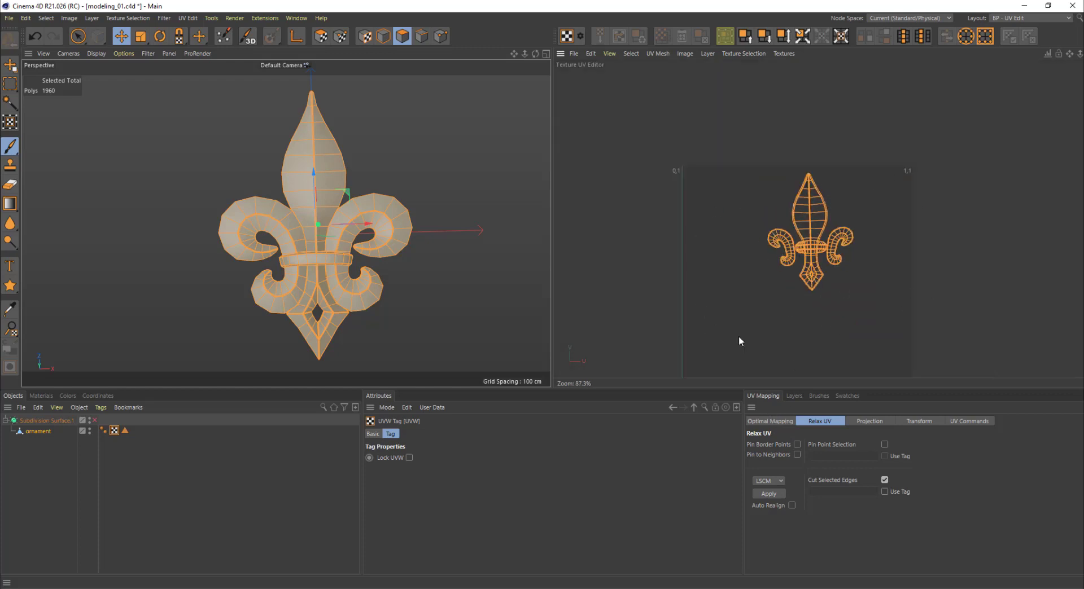
scroll(796, 277, "up", 8)
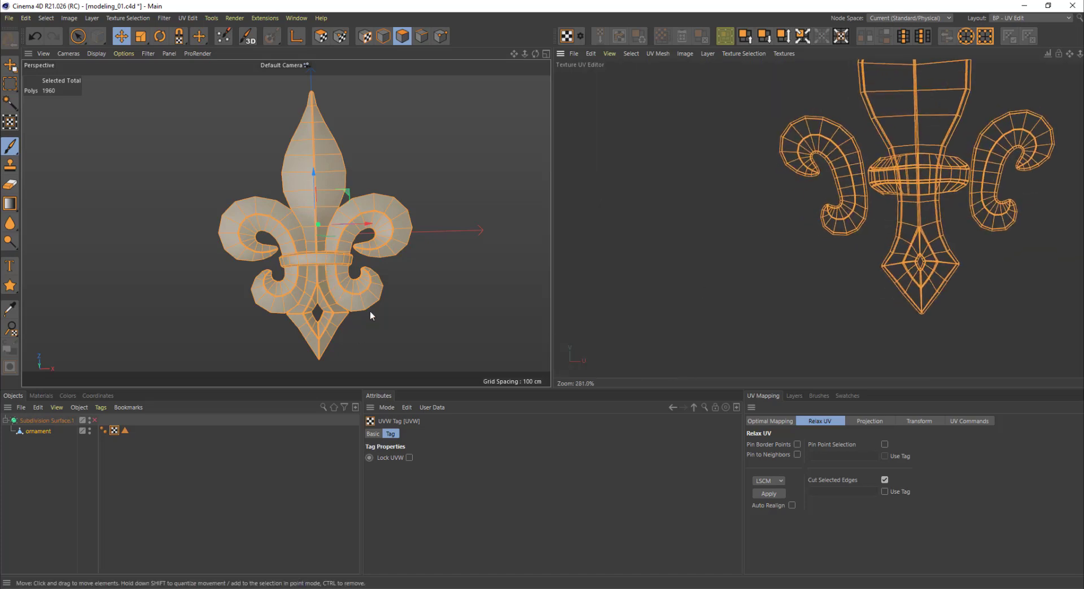
- Realign the UV islands through Optimal Mapping, with Preserve Orientation, Equalize Island Size and 2% spacing
left_click_drag(370, 313, 363, 255, "alt")
right_click_drag(941, 205, 887, 205, "alt")
middle_click_drag(880, 208, 779, 262, "alt")
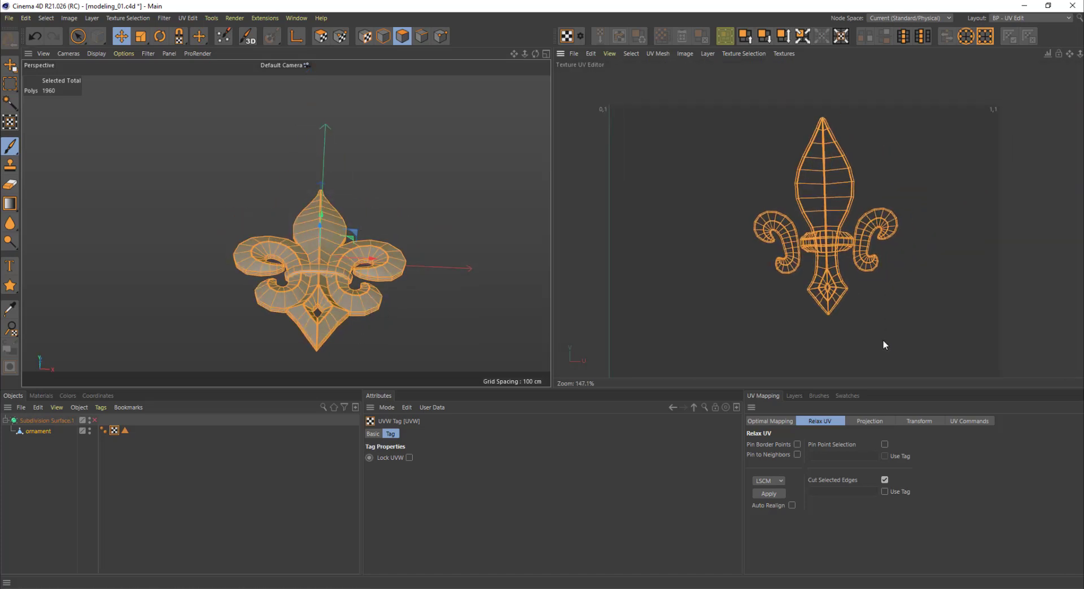
left_click(770, 423)
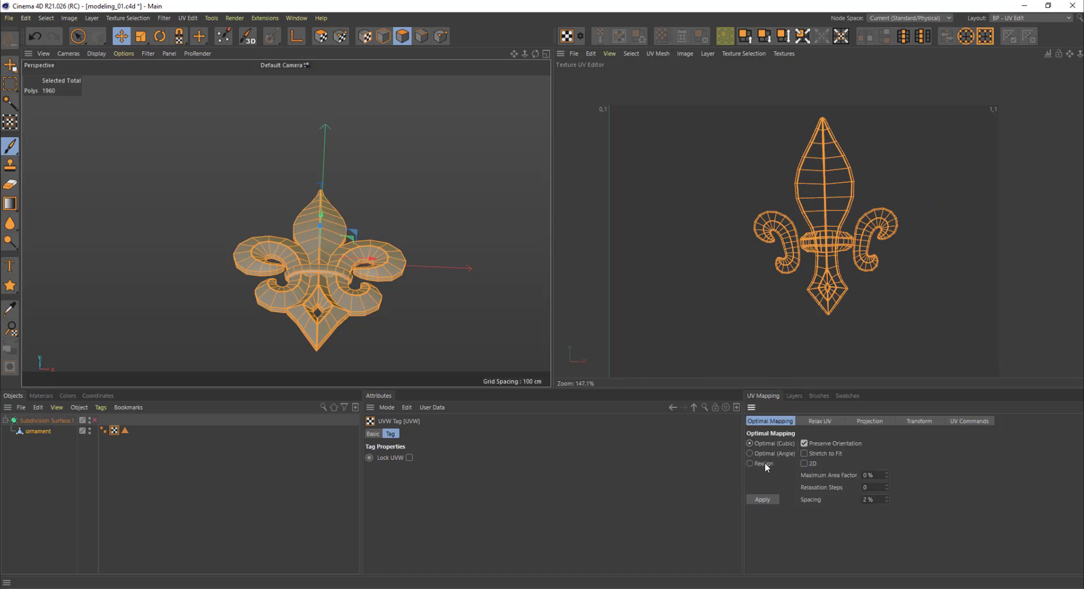
left_click(763, 465)
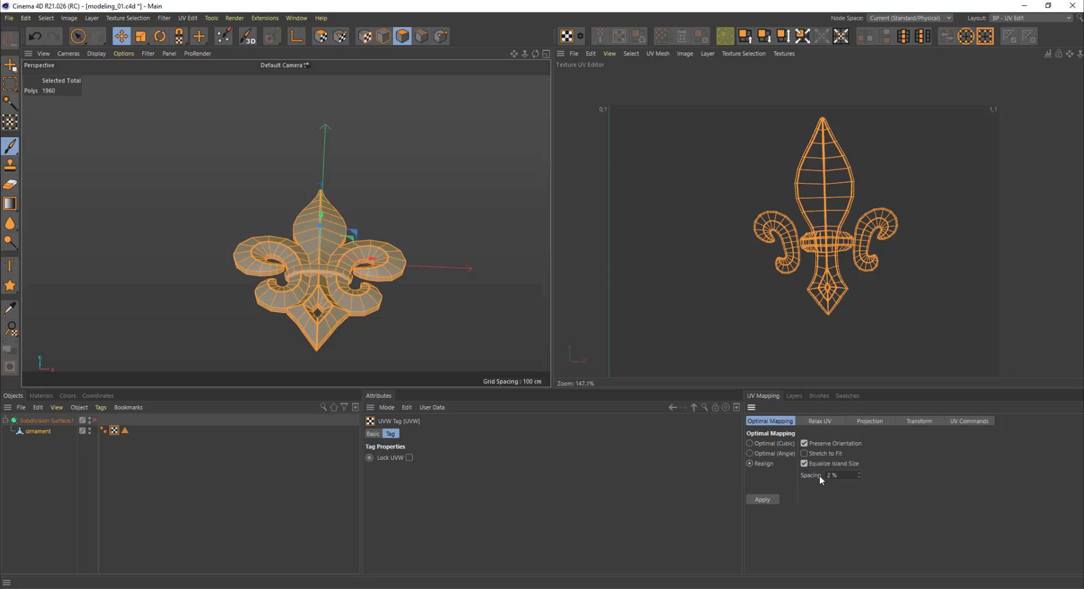
left_click(762, 500)
scroll(862, 265, "down", 3)
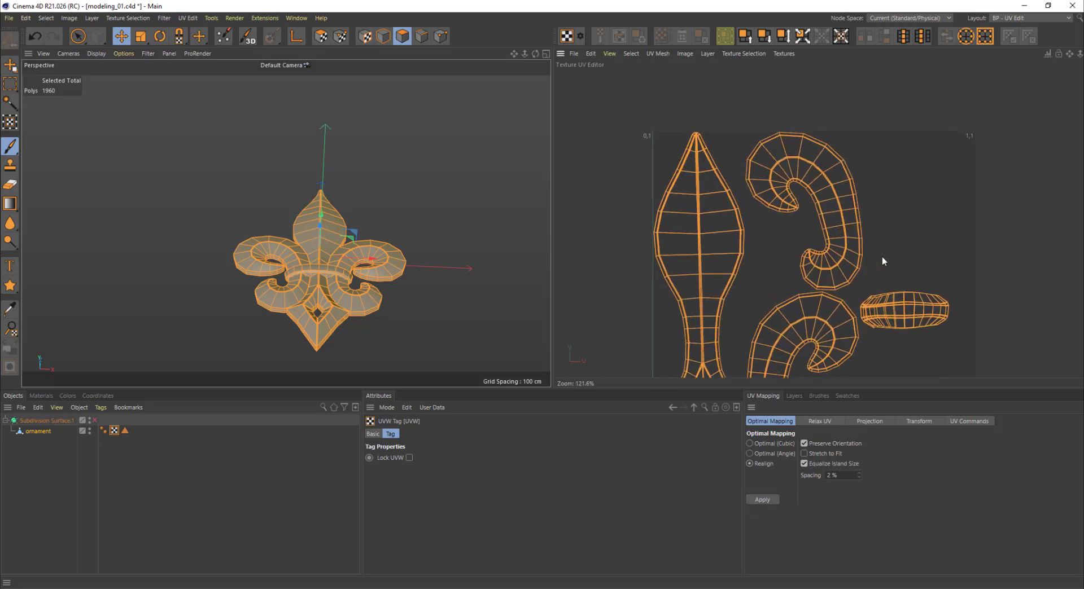
scroll(885, 336, "up", 1)
middle_click_drag(885, 336, 884, 320, "alt")
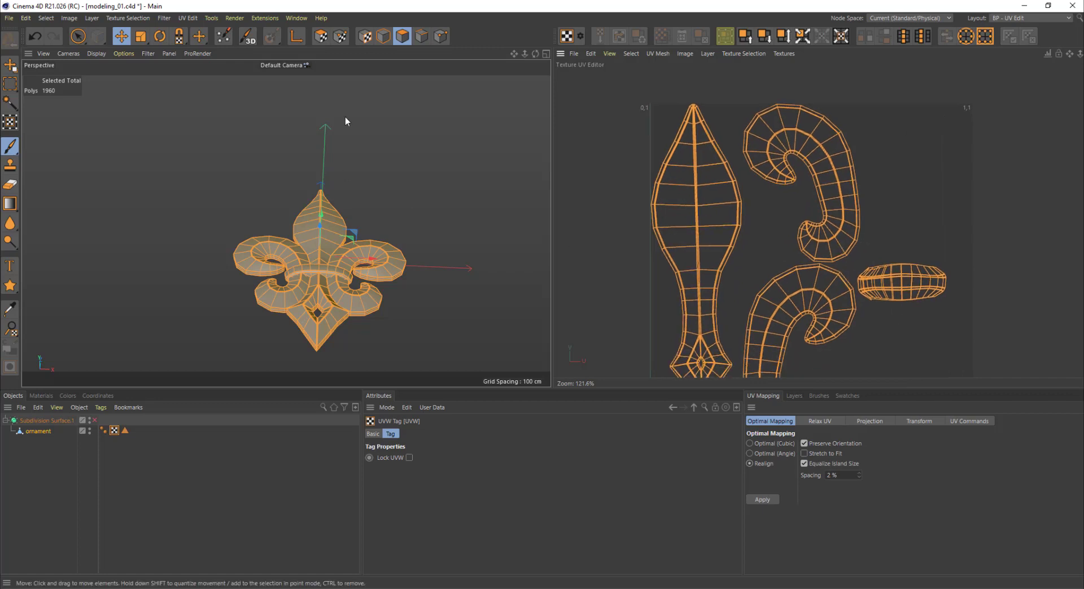
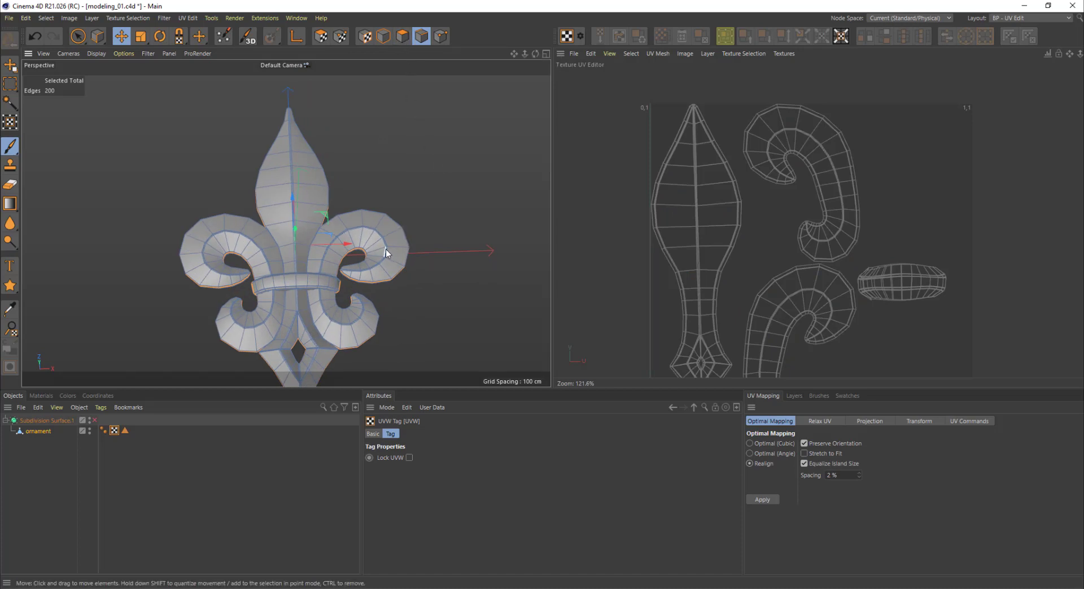
- Use Fill Selection to select the front polygons of the right-hand scroll within its seam edges, and return to the Move tool
key("u")
key("f")
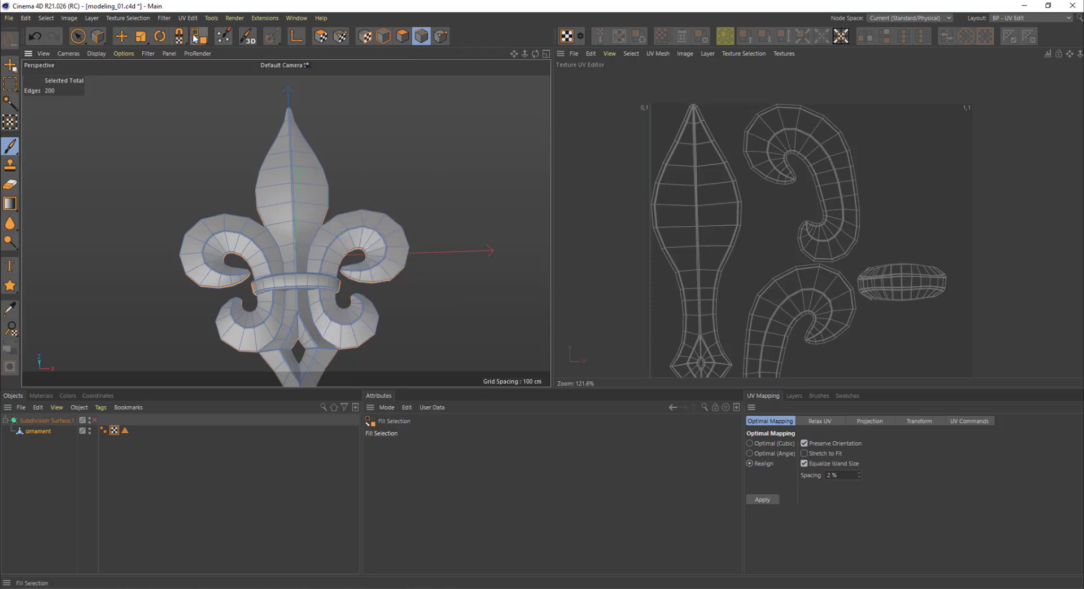
left_click(46, 18)
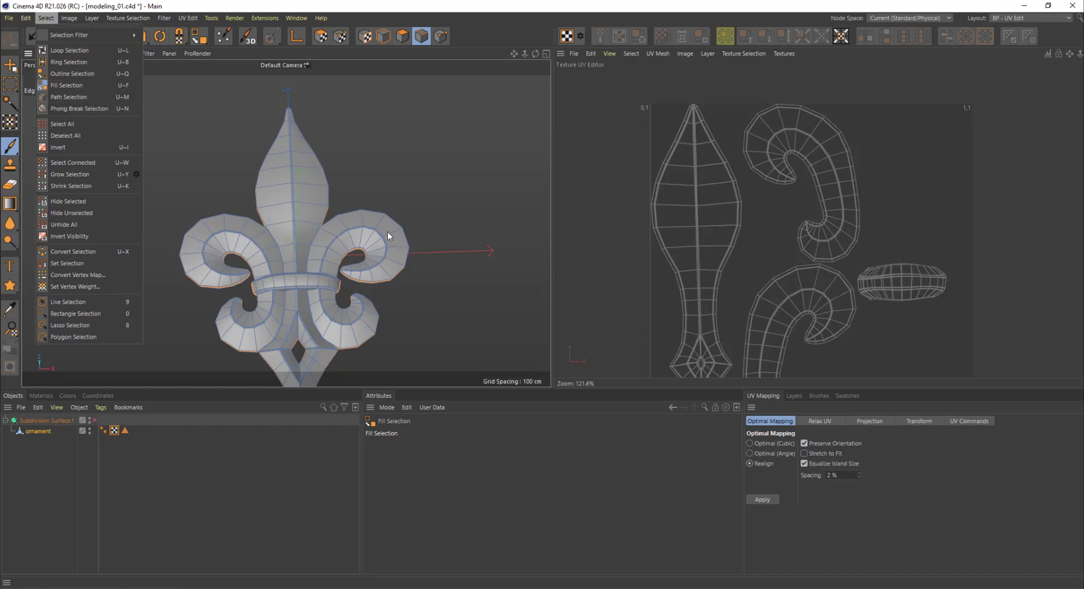
left_click(476, 4)
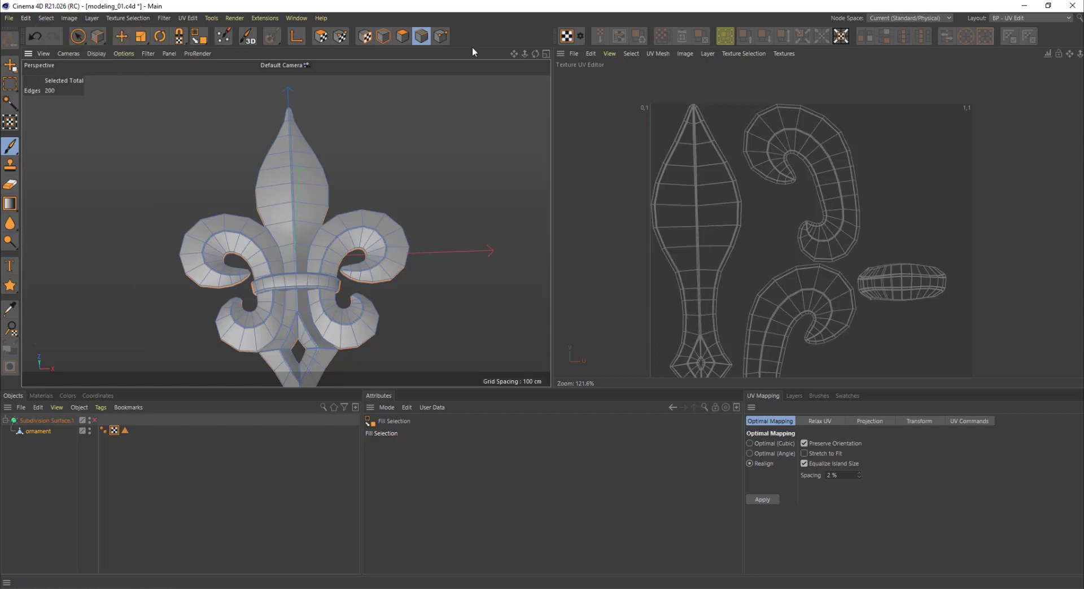
left_click(386, 237)
left_click(121, 36)
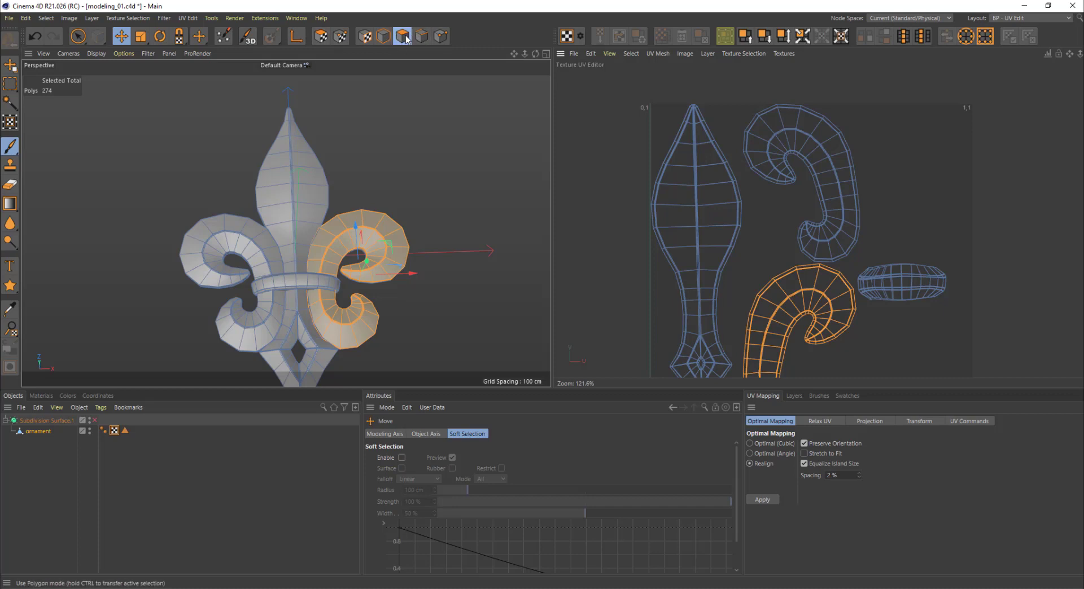
- Move the selected scroll's UV island into the space above the crossband's island, and return to polygon mode
left_click(337, 39)
left_click_drag(824, 302, 948, 137)
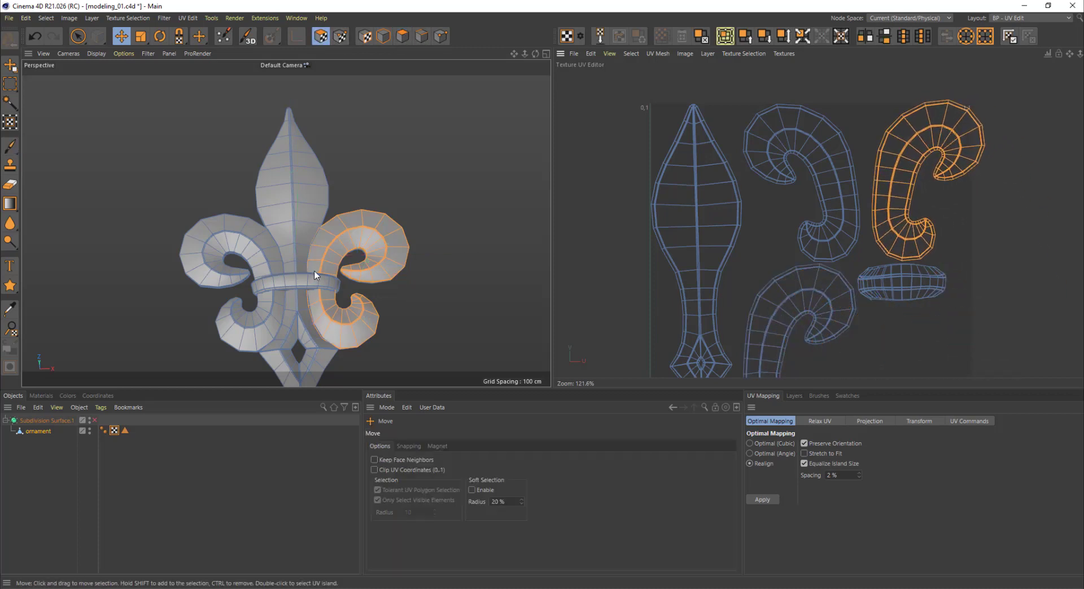
middle_click_drag(315, 276, 425, 236, "alt")
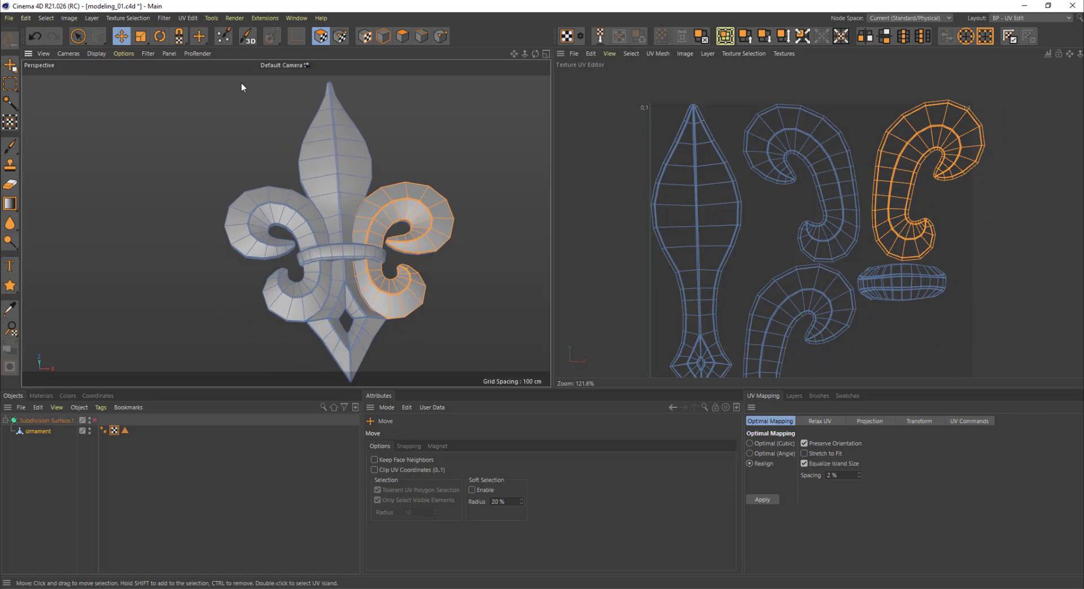
left_click(403, 37)
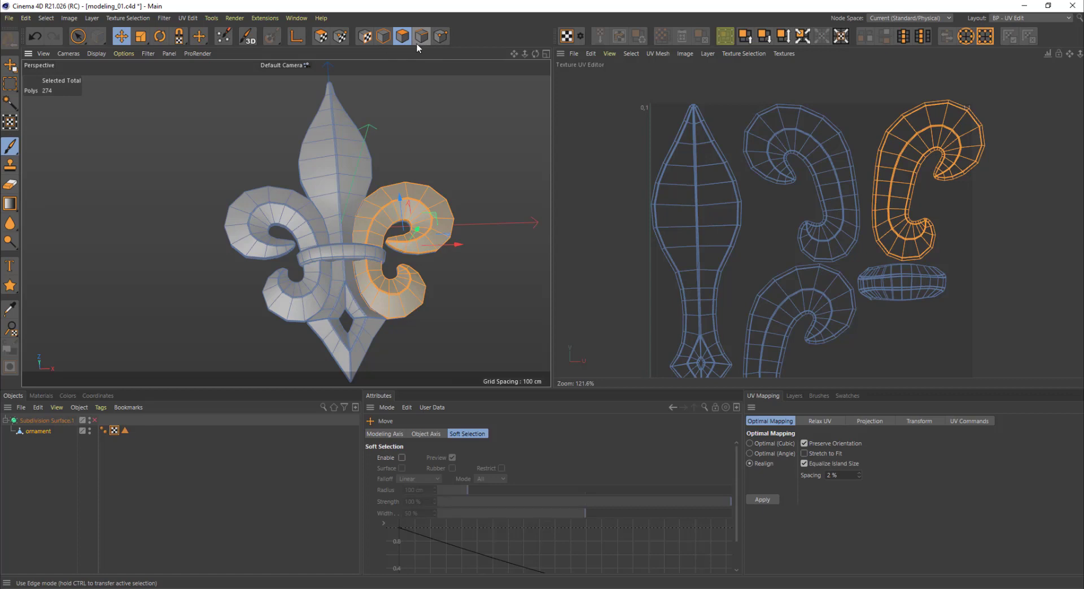
- Select the left-hand scroll's front polygons with Fill Selection and move their UV island out to the free space beside the crossband's island
left_click(417, 43)
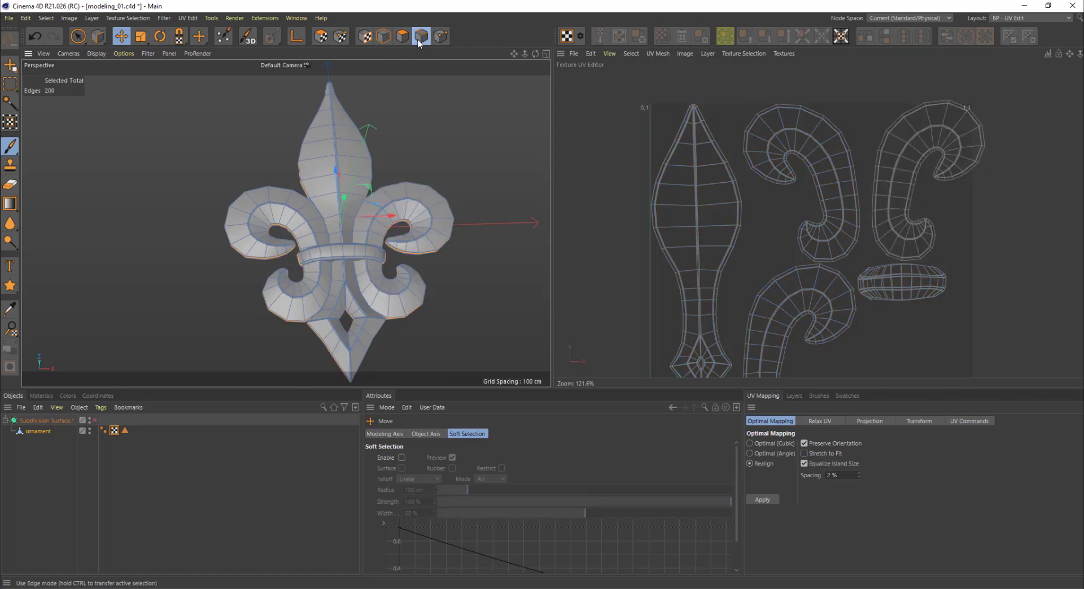
key("u")
key("f")
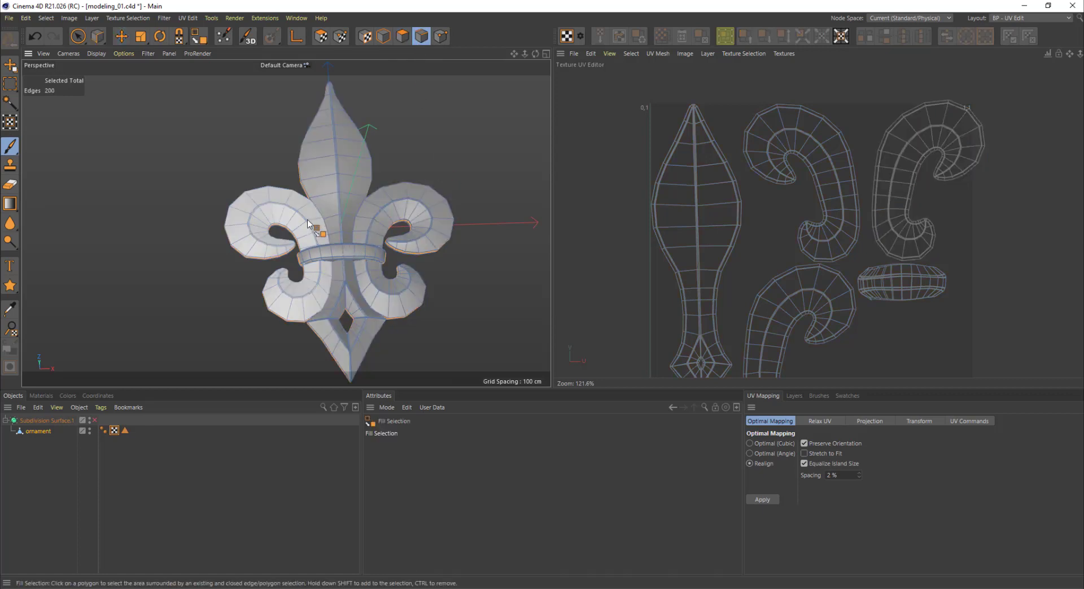
left_click(307, 225)
key("e")
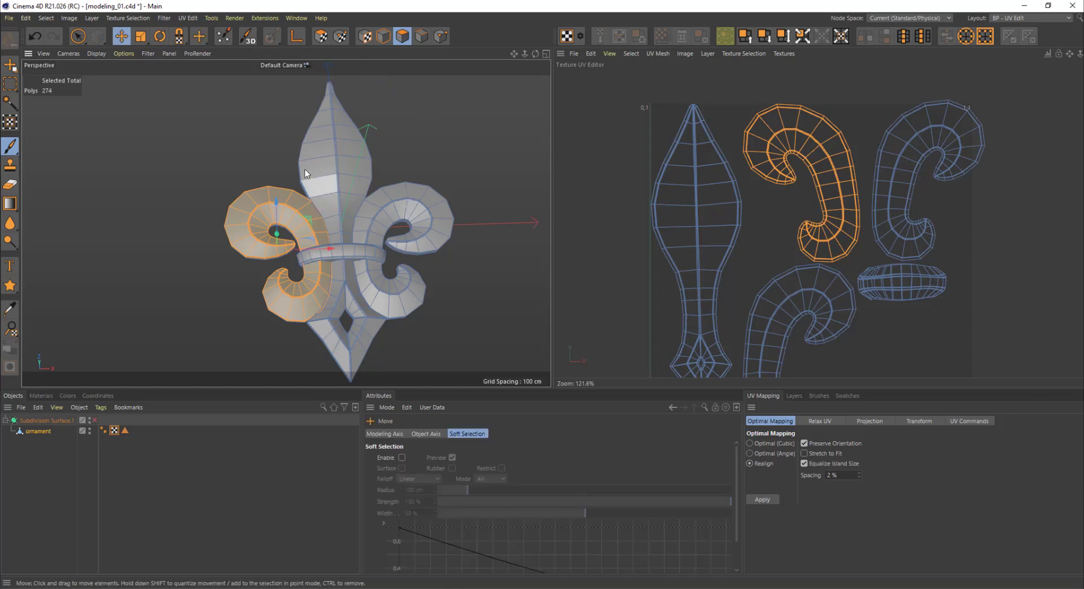
left_click(326, 38)
left_click_drag(818, 155, 982, 248)
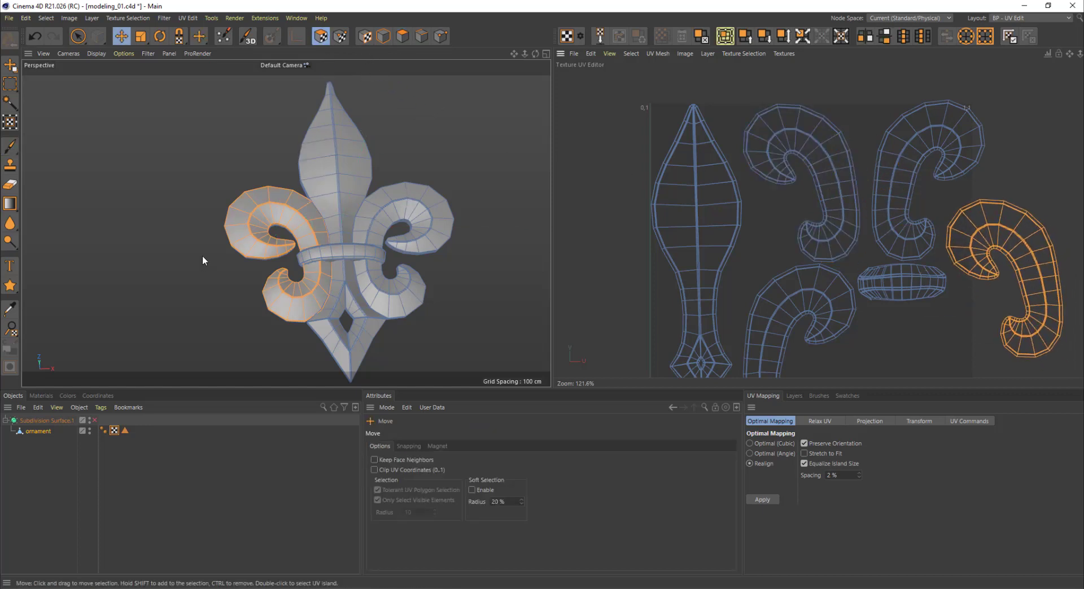
left_click(402, 37)
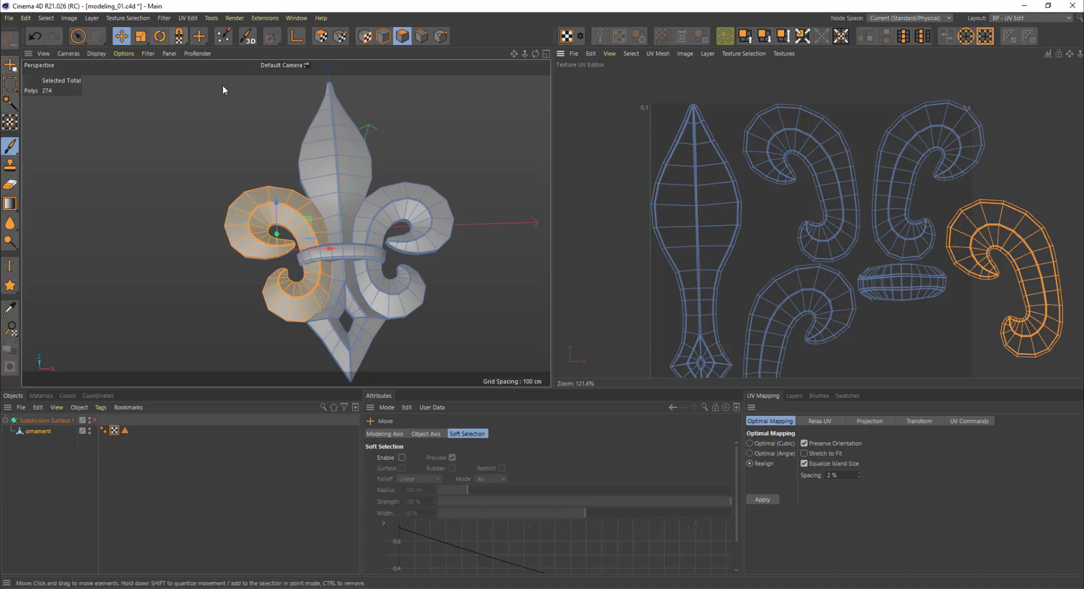
- Fill-select the front polygons of the central blade and move their UV island beside its twin, outside the UV square
left_click(418, 37)
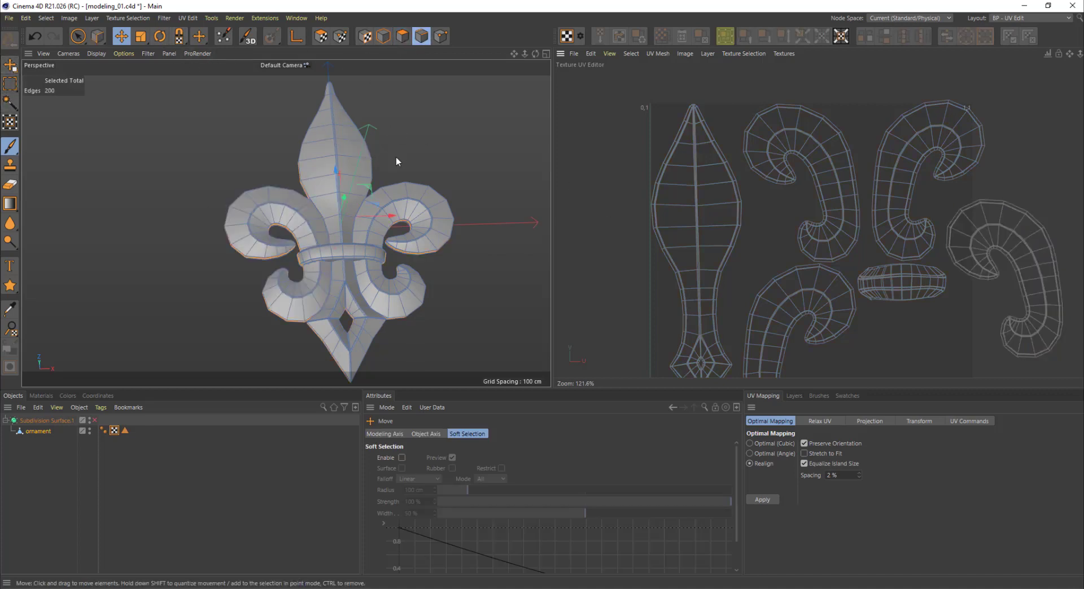
left_click_drag(395, 157, 371, 164, "alt")
key("u")
key("f")
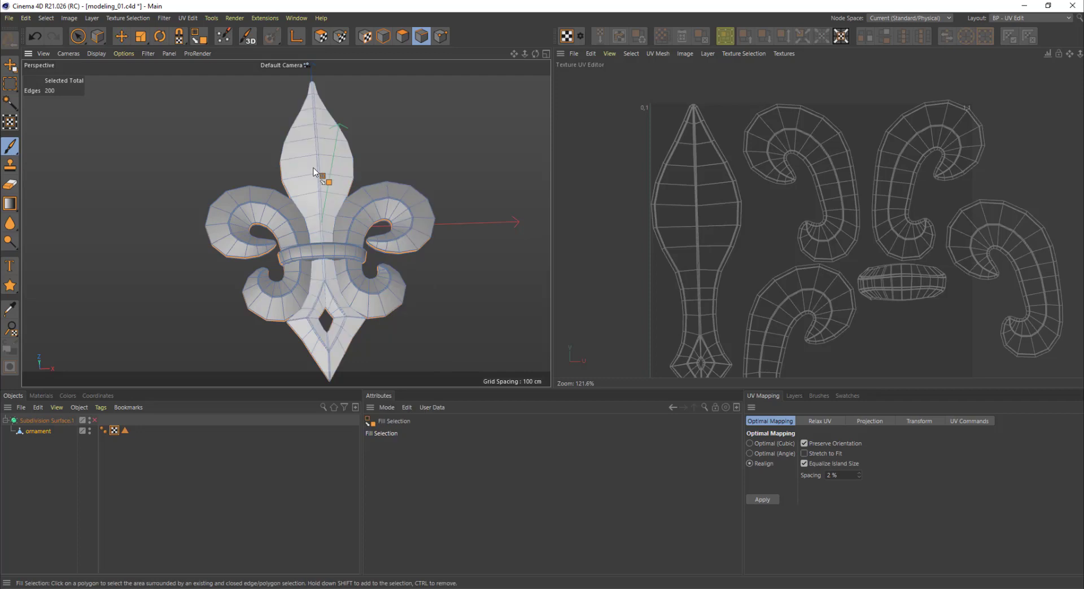
left_click(322, 174)
key("e")
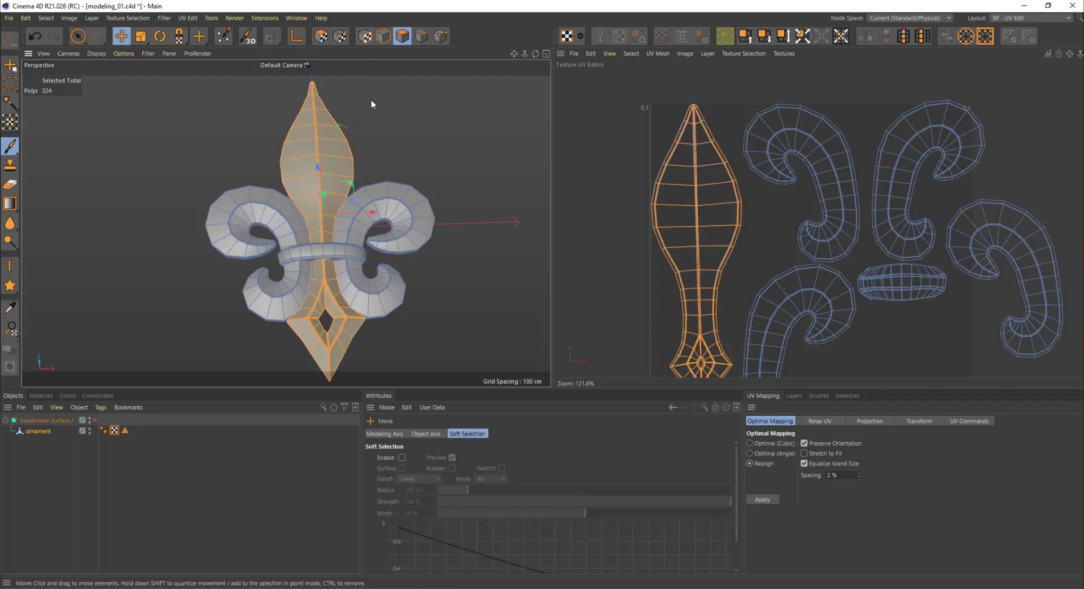
left_click(320, 36)
left_click_drag(717, 202, 612, 208)
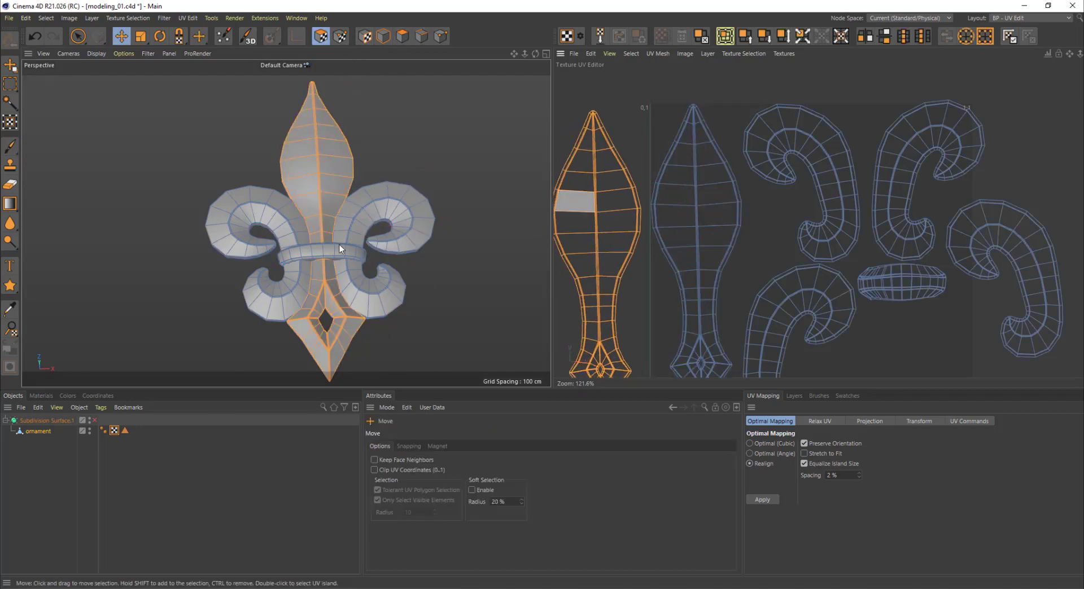
left_click(400, 37)
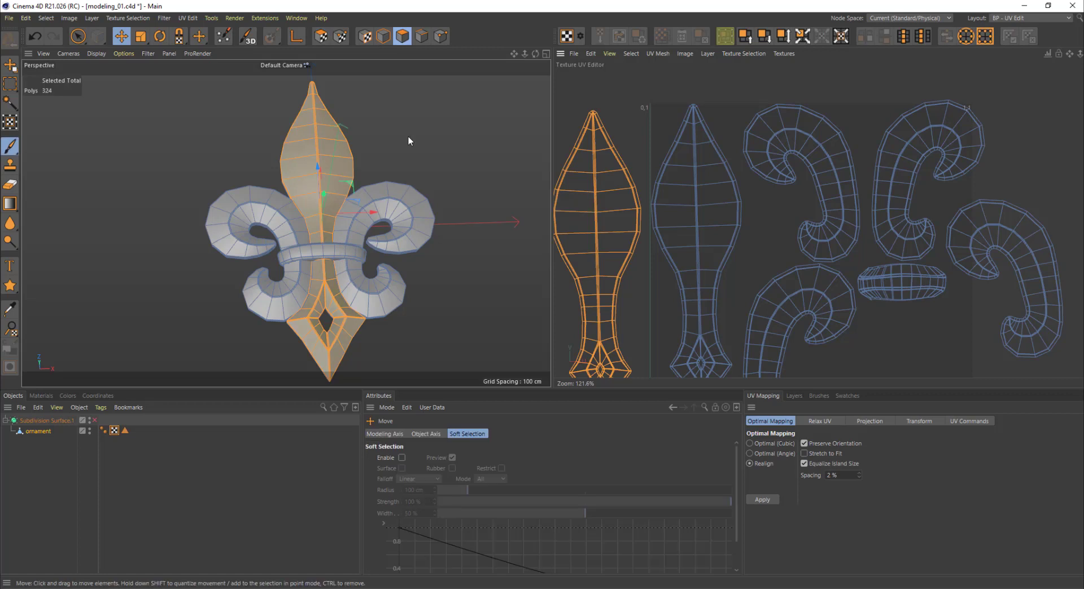
- Use Fill Selection in edge mode to select the crossband's front polygons within its seam edges
left_click(421, 36)
left_click_drag(343, 233, 370, 271, "alt")
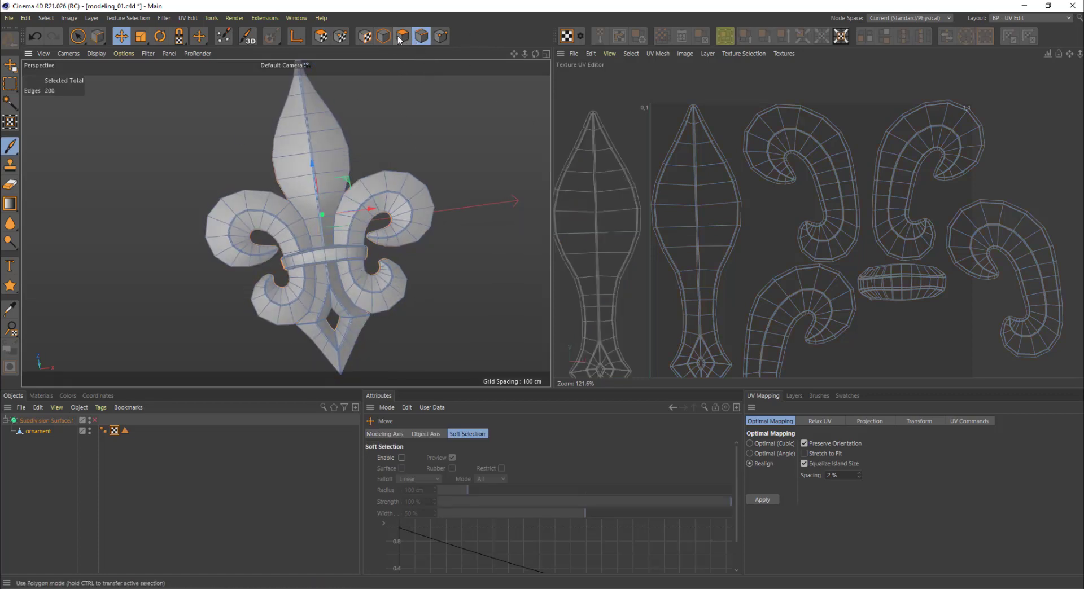
left_click_drag(339, 231, 361, 194, "alt")
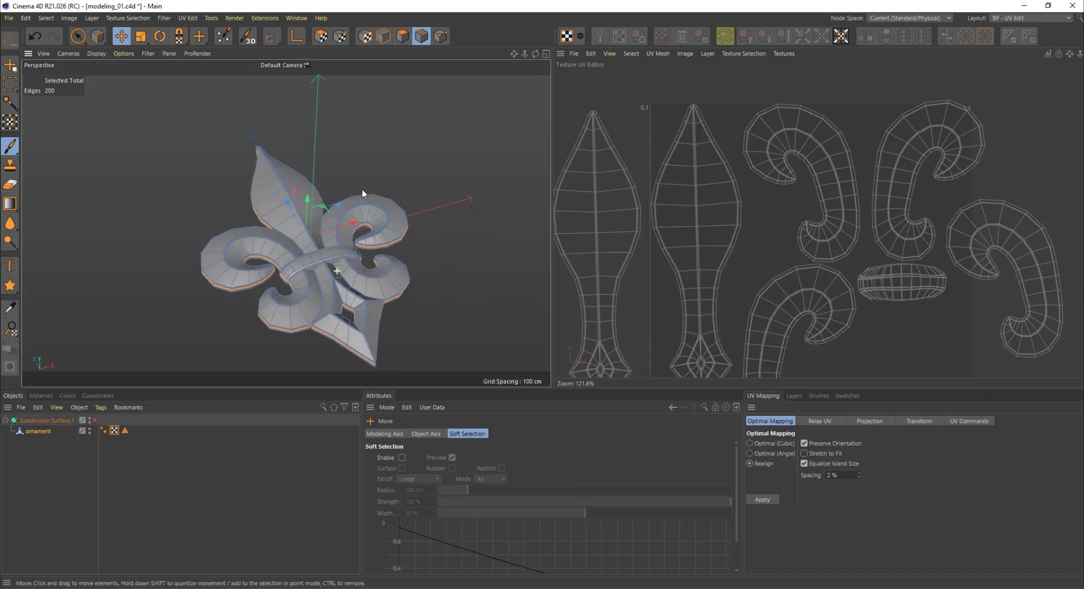
right_click(402, 158)
left_click(429, 225)
left_click(317, 258)
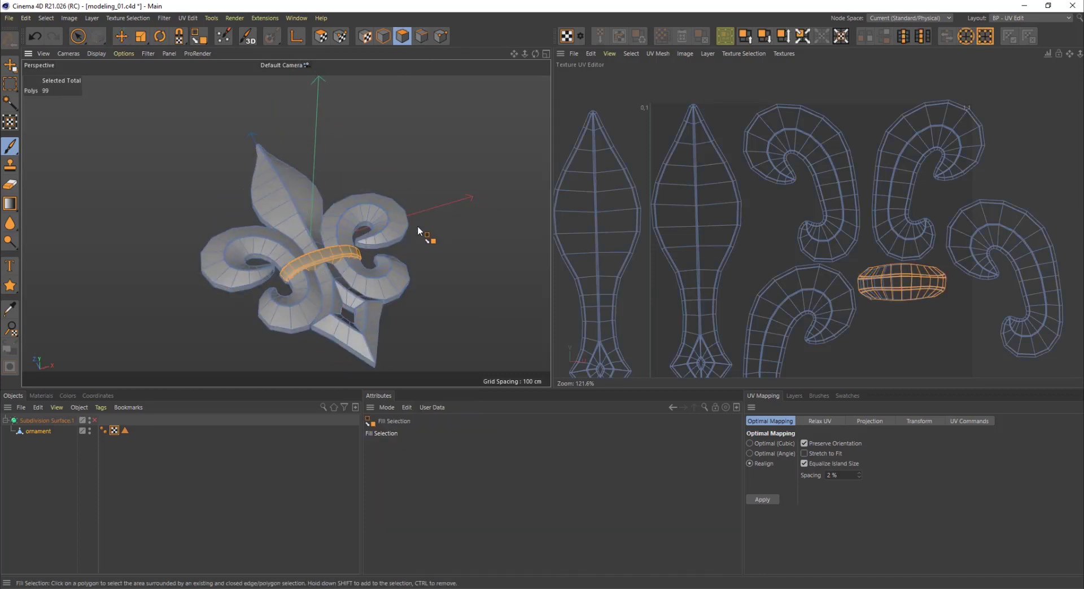
- Move the crossband's selected UV island into the empty space just below its overlapping counterpart
middle_click_drag(494, 130, 479, 97, "alt")
left_click(121, 36)
left_click(907, 326)
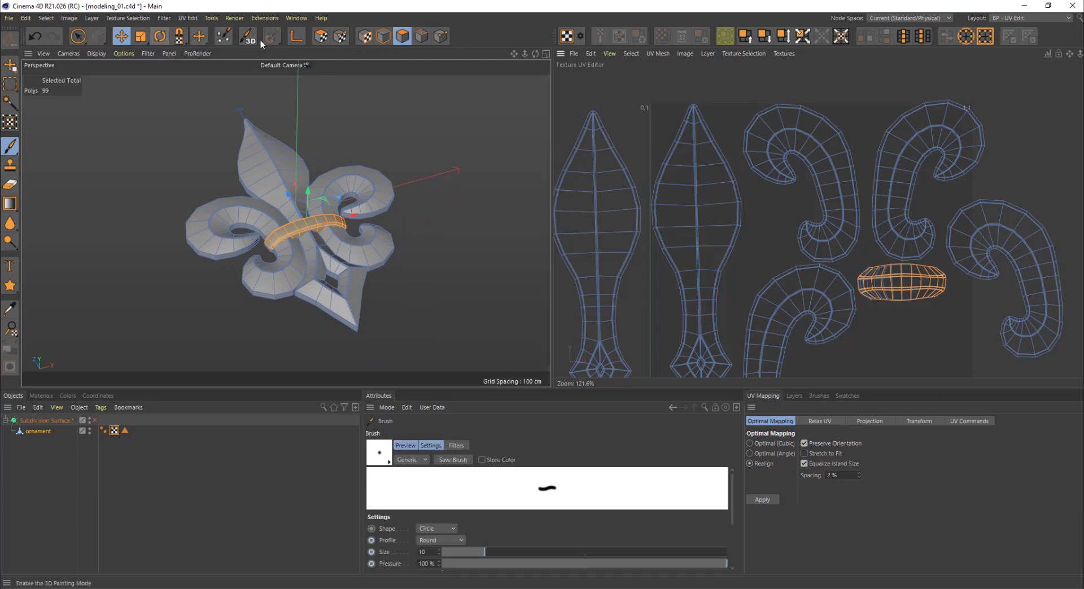
left_click(320, 37)
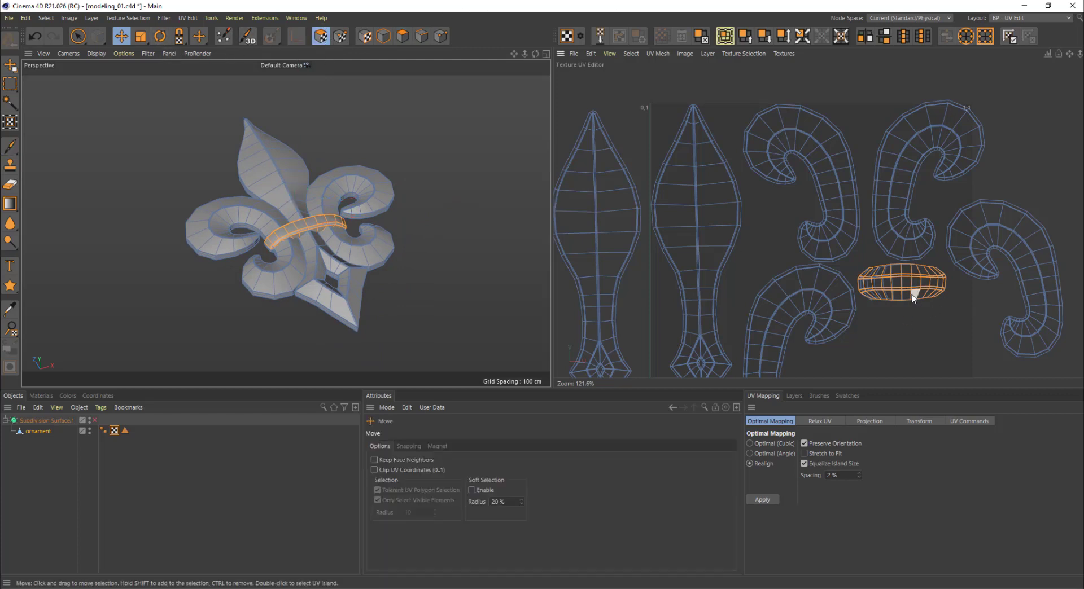
left_click_drag(895, 282, 891, 329)
scroll(892, 330, "down", 3)
middle_click_drag(893, 328, 826, 251, "alt")
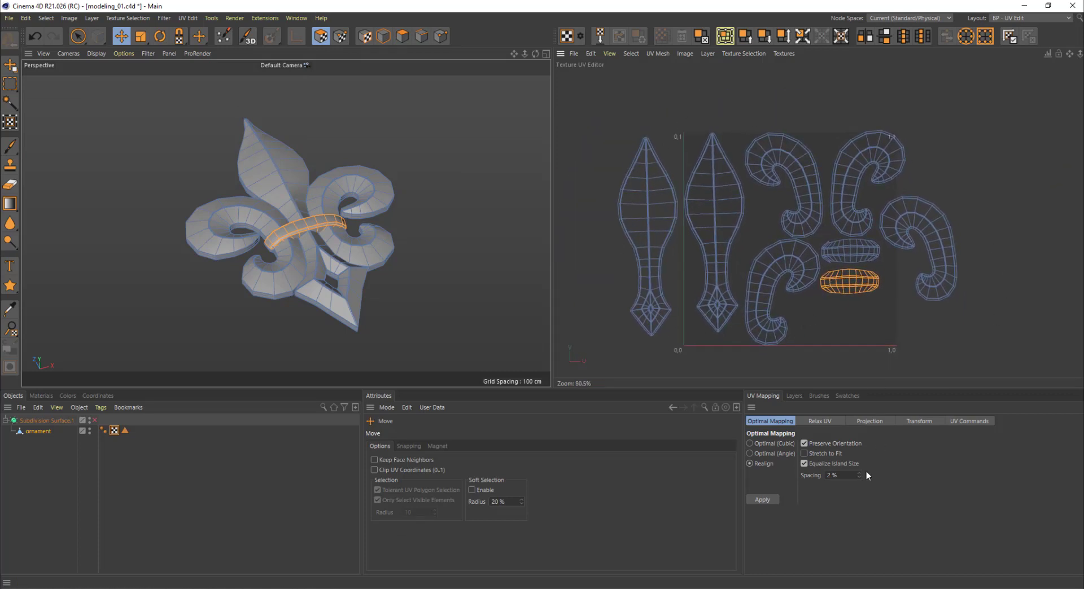
- Select all UV polygons and relax them with LSCM, keeping Cut Selected Edges on
left_click(819, 422)
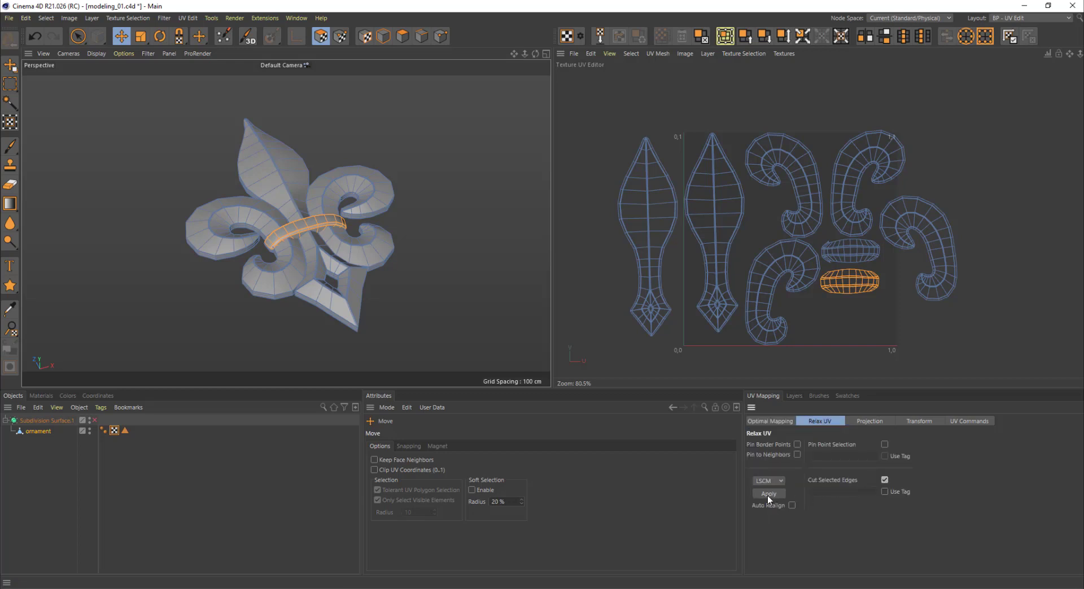
left_click(832, 325)
key("ctrl+a")
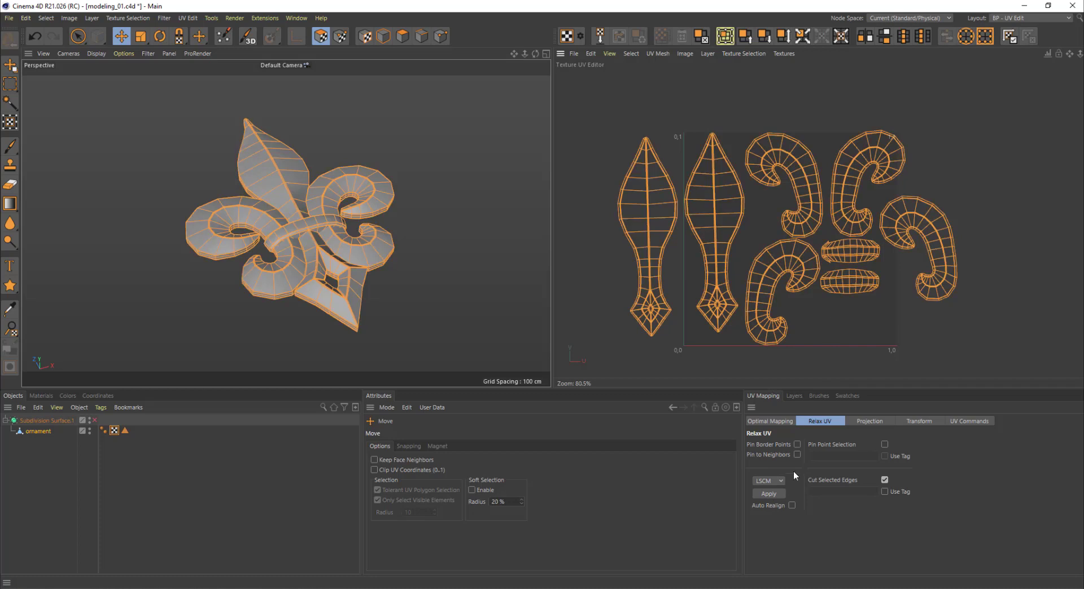
left_click(780, 492)
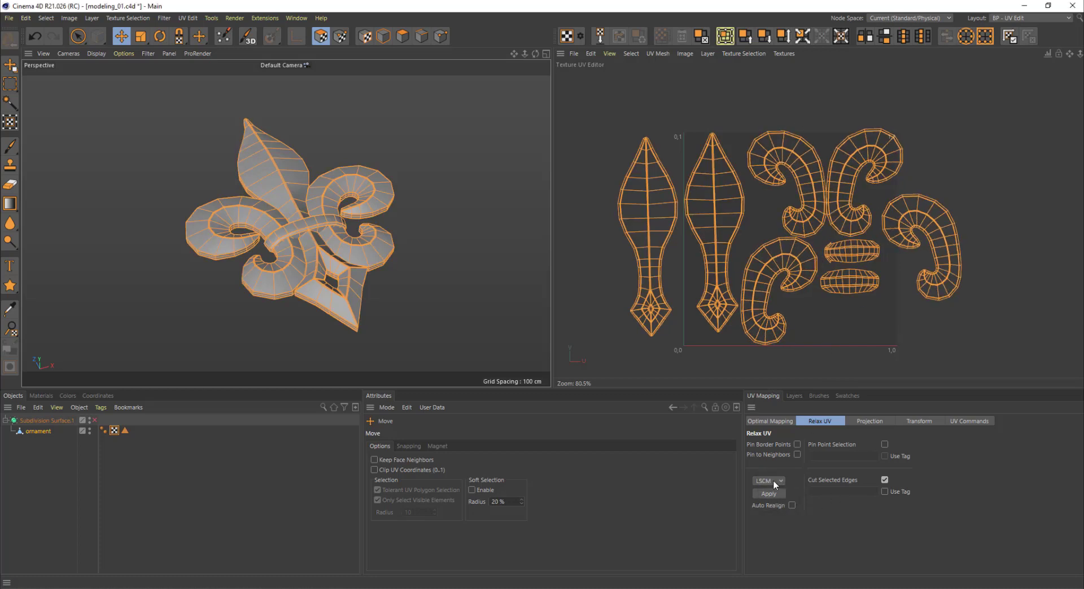
- Try relaxing all the UV islands with the ABF method
left_click_drag(206, 209, 312, 156, "alt")
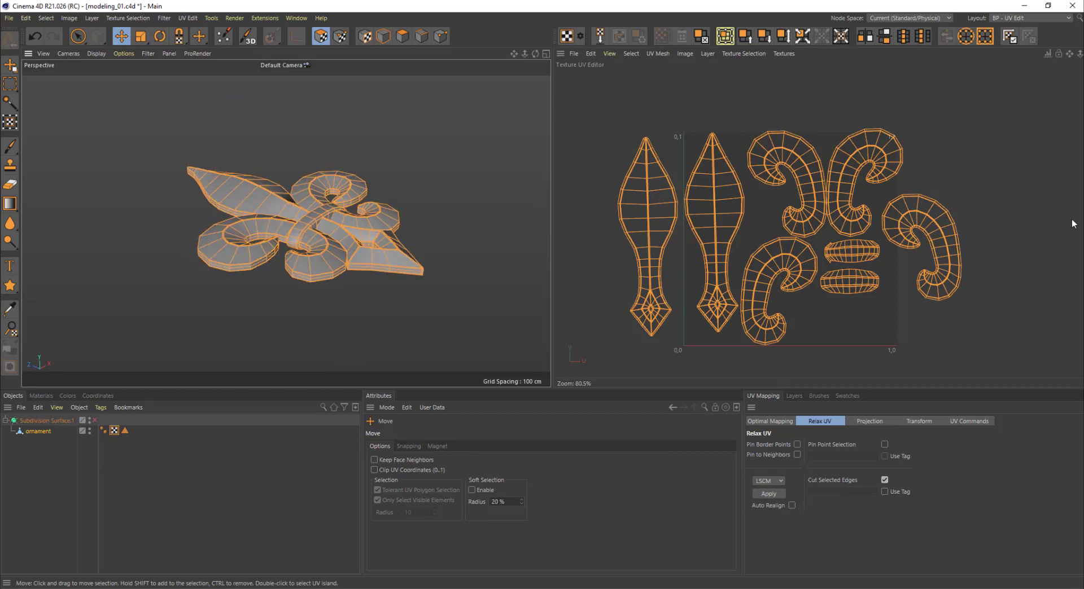
left_click(780, 481)
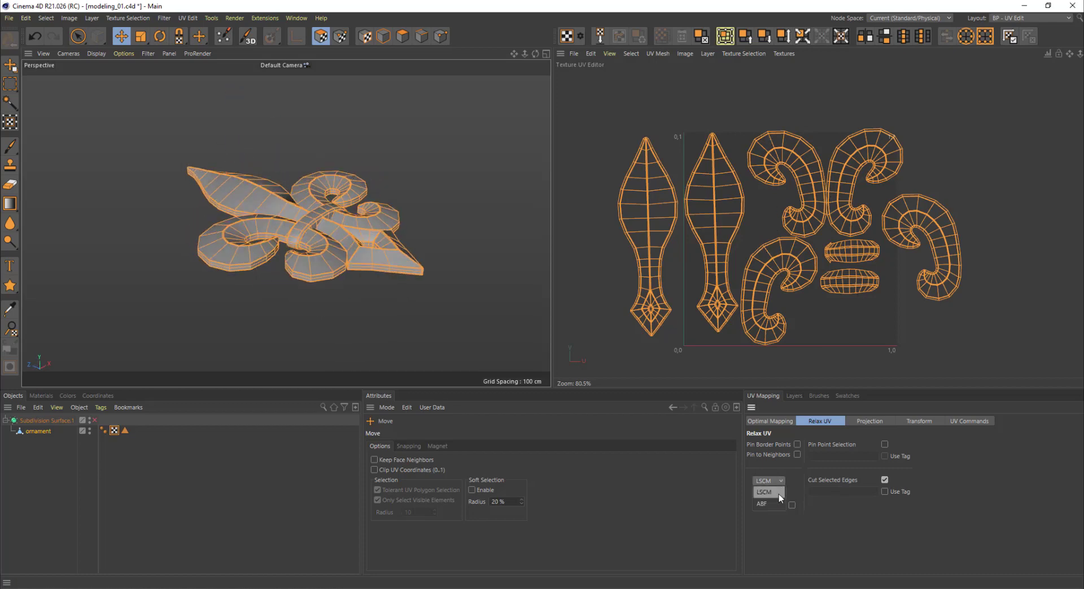
left_click(770, 492)
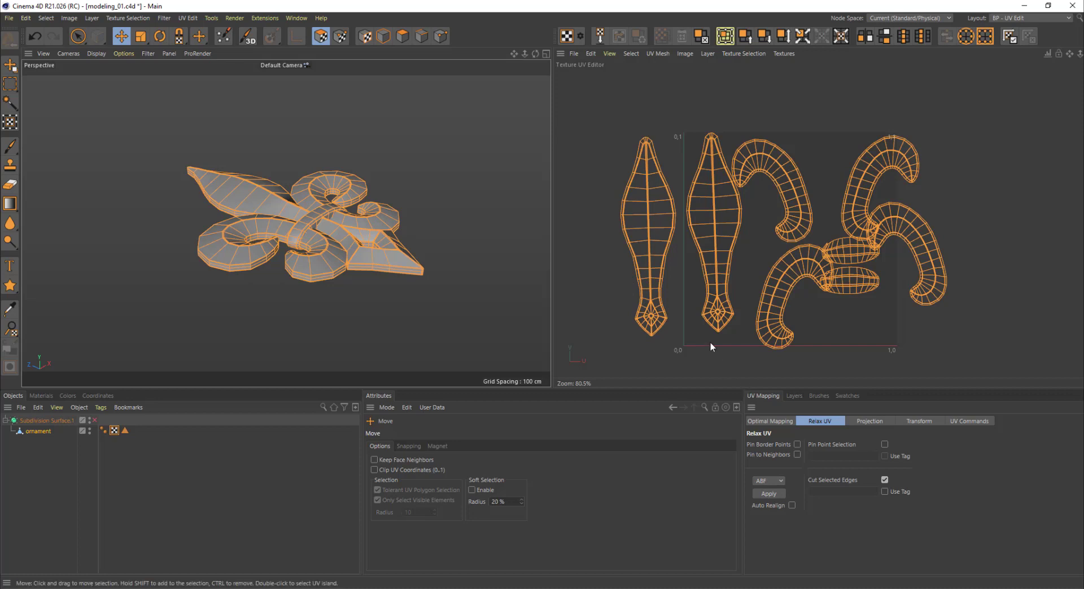
- Switch the relax method back to LSCM and relax all the UV islands again
left_click(777, 481)
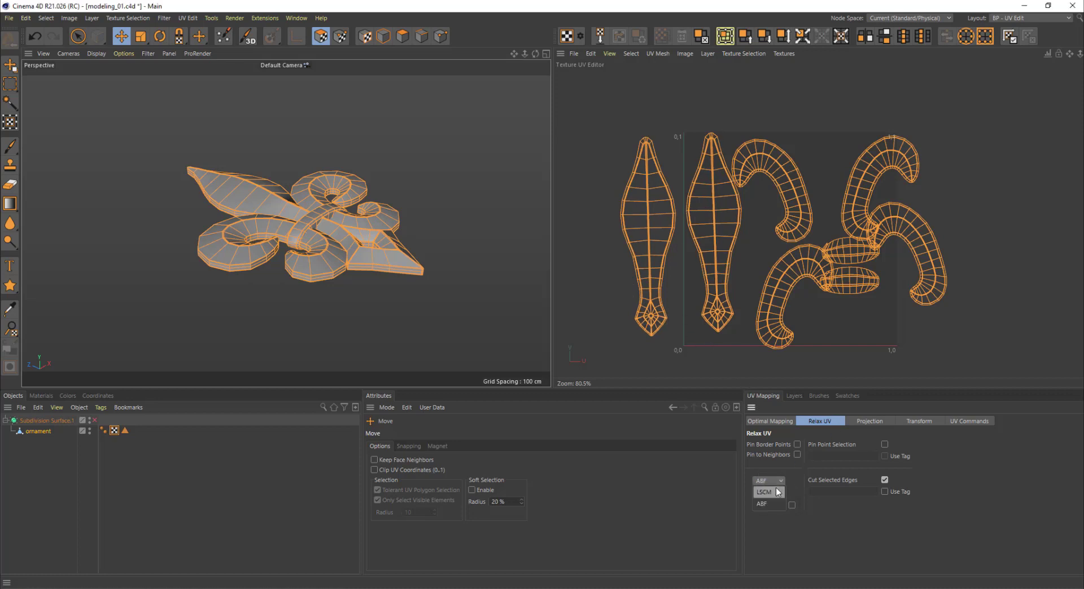
left_click(771, 492)
left_click(773, 496)
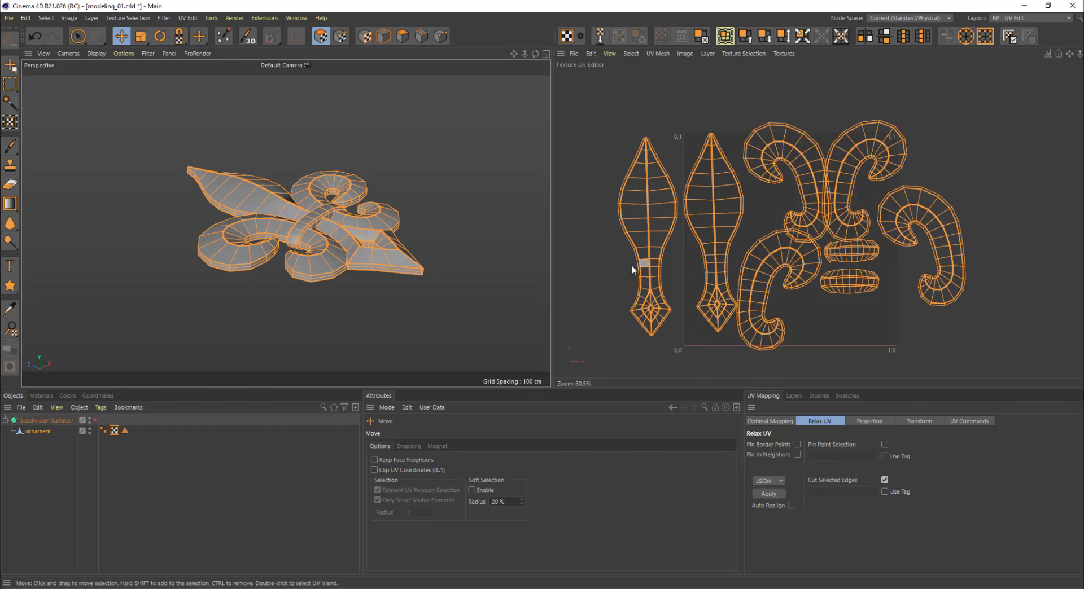
- Realign all UV islands through Optimal Mapping with Preserve Orientation, Equalize Island Size and 1% spacing
left_click(766, 422)
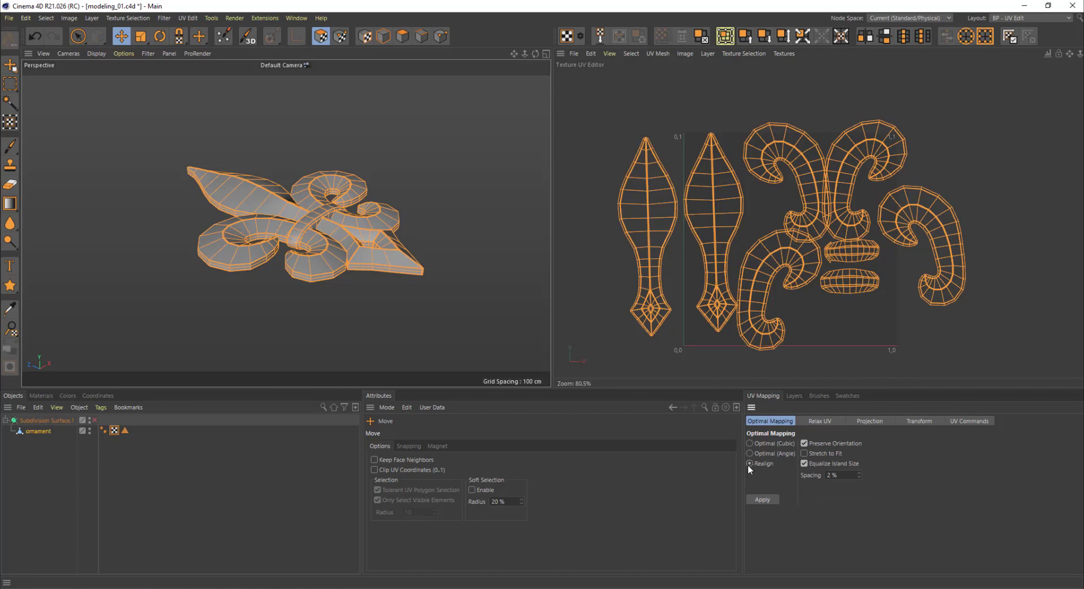
left_click(759, 499)
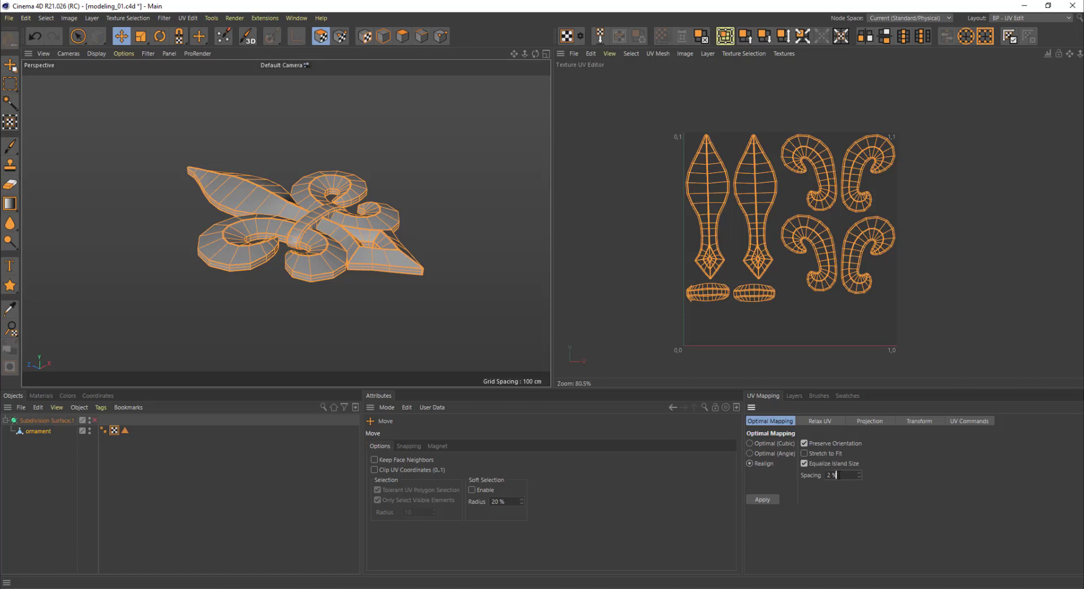
left_click(762, 500)
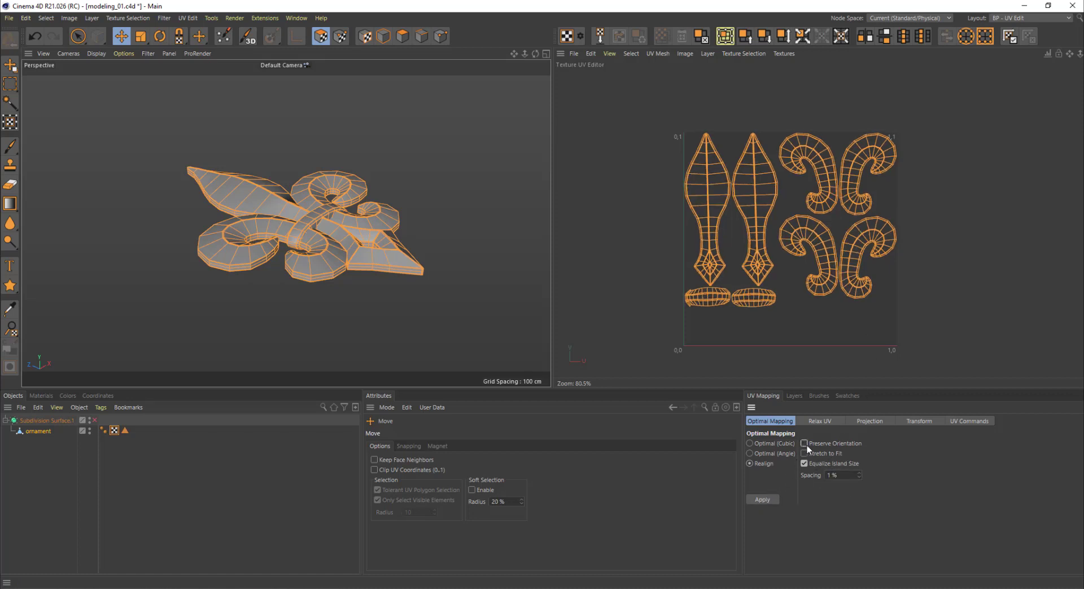
- Try realigning the islands without Preserve Orientation, undo the realignment and turn the option back on
left_click(758, 500)
key("ctrl+z")
left_click(827, 444)
middle_click_drag(760, 246, 824, 267, "alt")
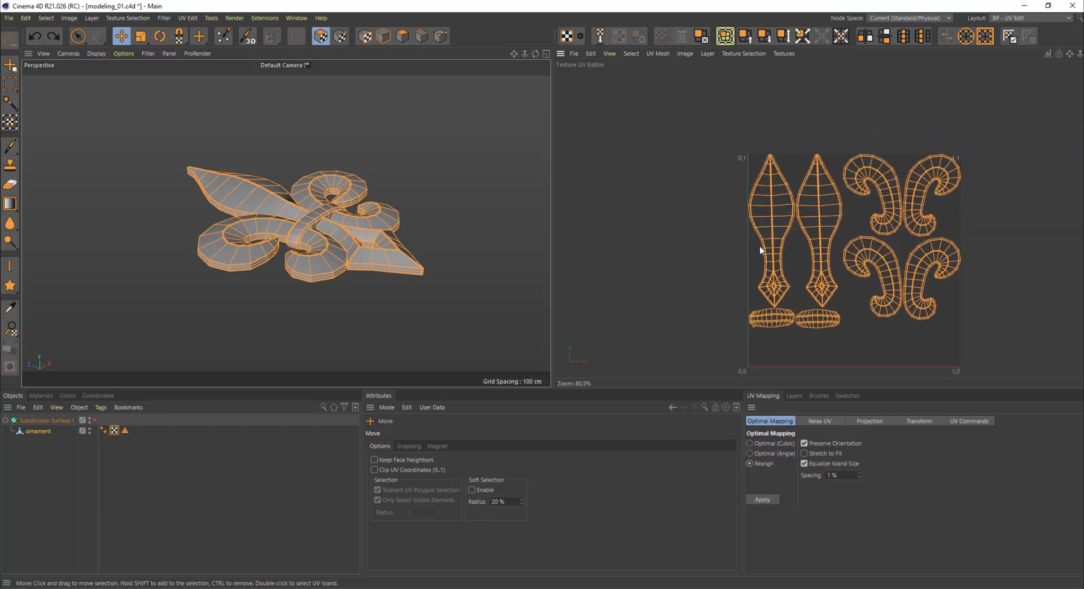
- Deselect the UV polygons and enable the Subdivision Surface.1 generator on the ornament
middle_click(370, 193)
left_click(282, 185)
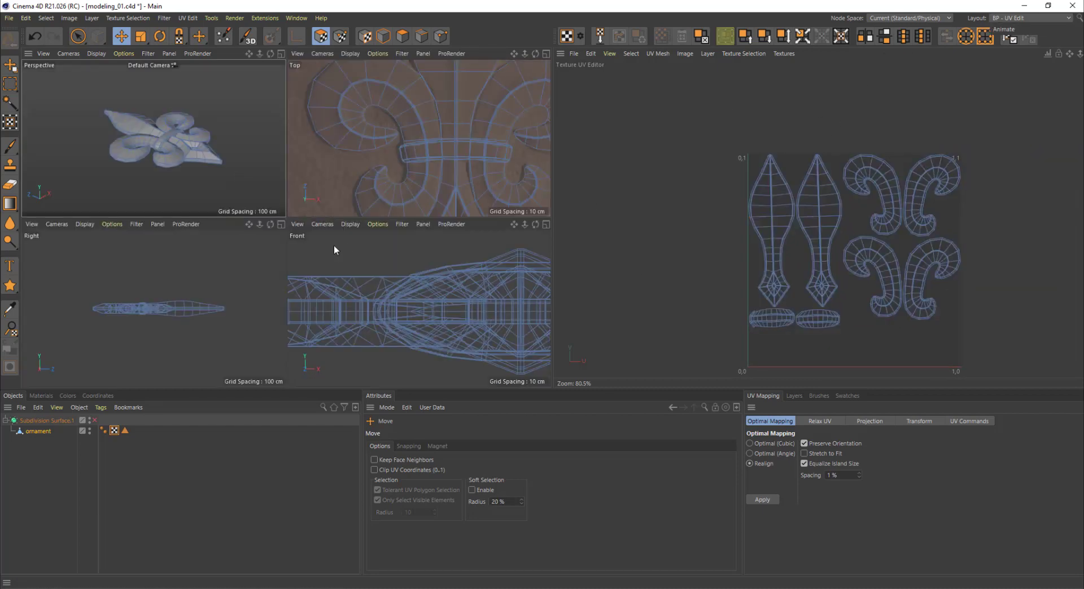
scroll(238, 144, "up", 6)
scroll(203, 158, "down", 4)
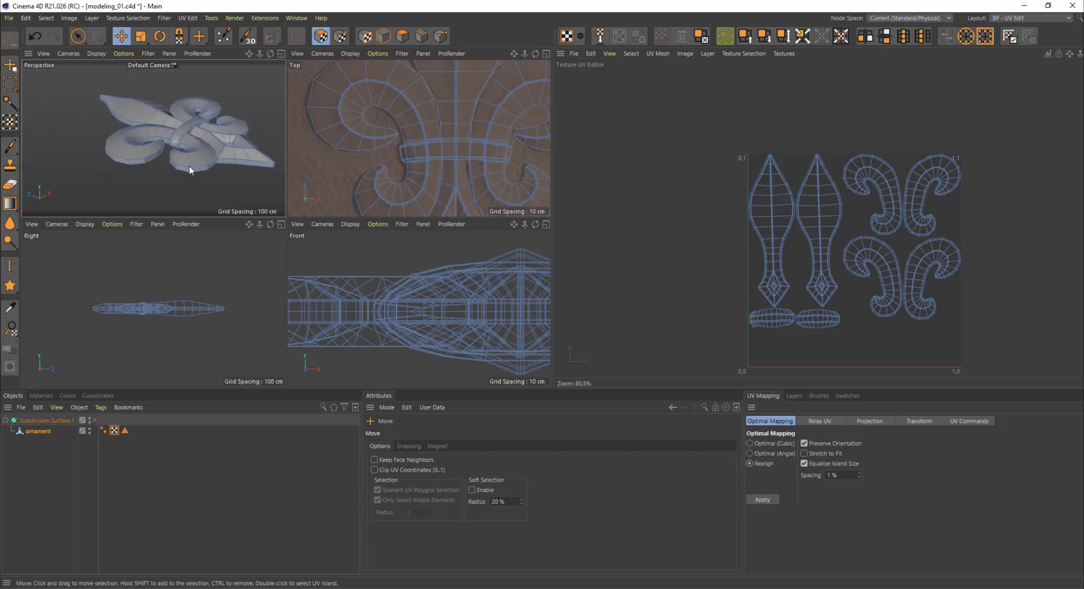
left_click_drag(188, 166, 202, 142, "alt")
middle_click_drag(202, 143, 168, 208, "alt")
right_click_drag(200, 154, 230, 157, "alt")
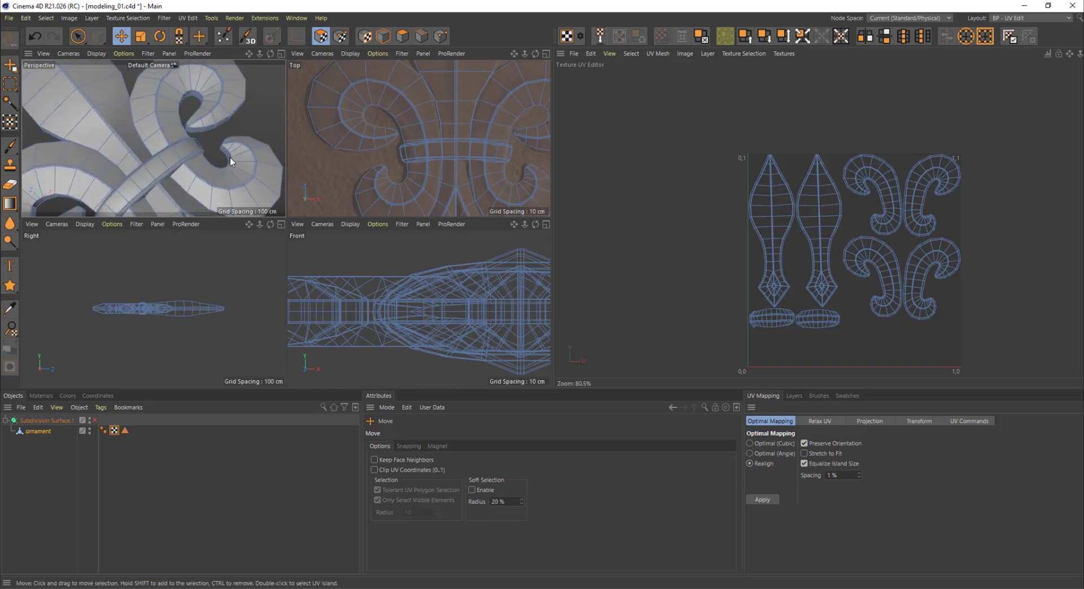
left_click_drag(168, 149, 154, 179, "alt")
scroll(164, 147, "down", 2)
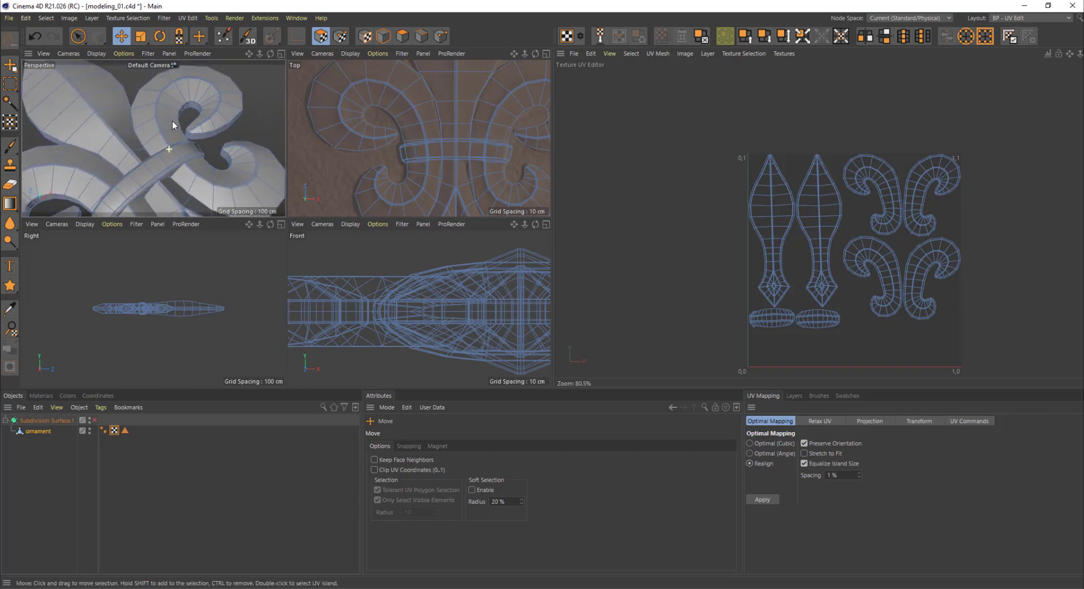
left_click(47, 420)
left_click(95, 420)
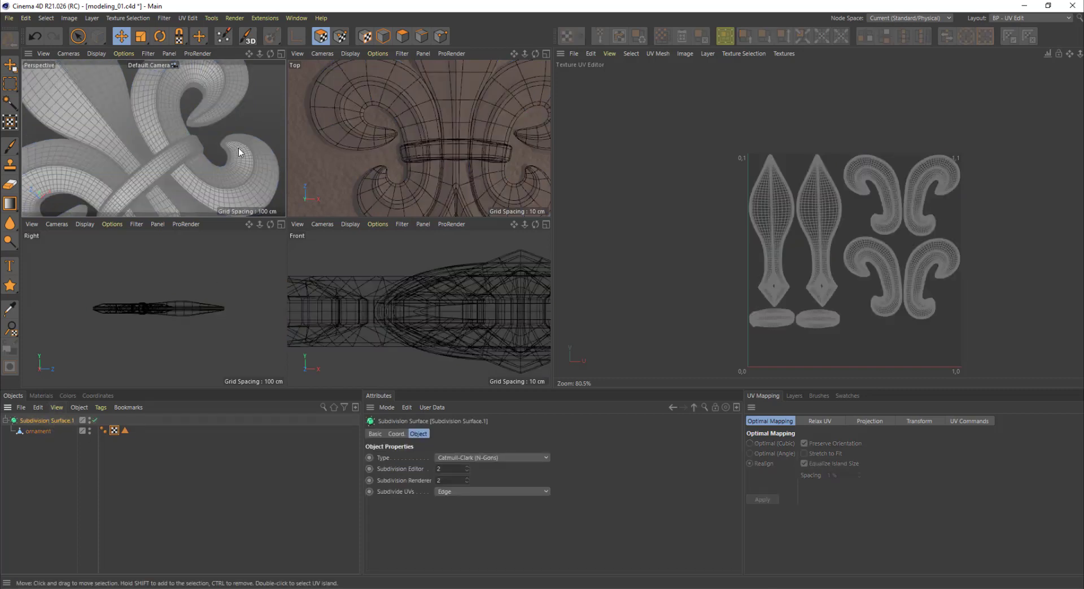
- Examine the subdivided ornament from several angles in a full-size perspective view
scroll(225, 155, "down", 5)
middle_click(212, 167)
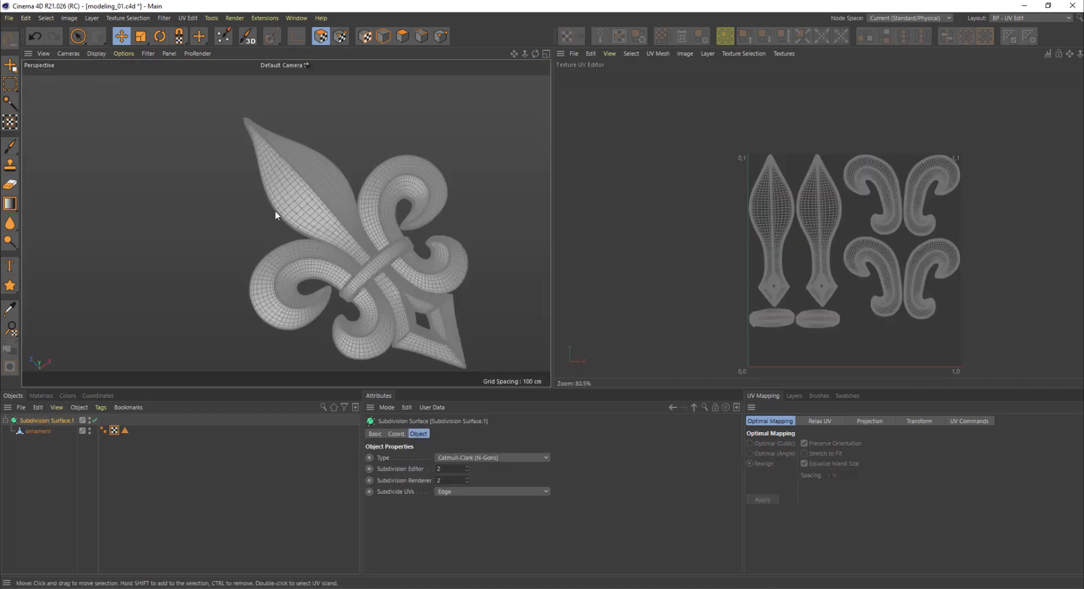
left_click_drag(369, 240, 358, 296, "alt")
middle_click_drag(391, 288, 338, 221, "alt")
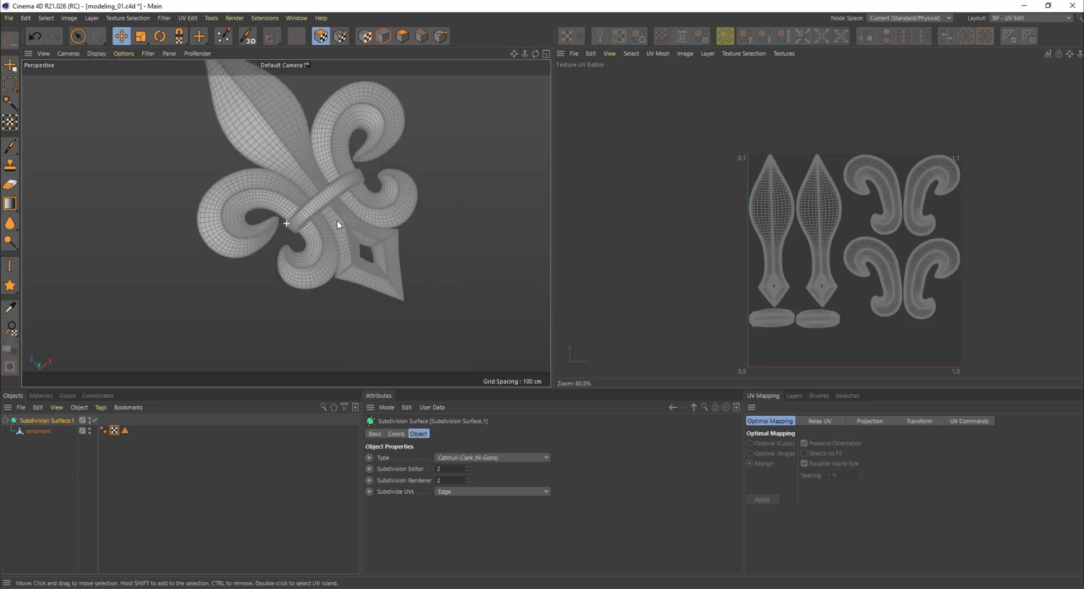
right_click_drag(338, 220, 410, 221, "alt")
mouse_move(382, 222)
left_mouse_down("alt")
mouse_move(328, 88)
mouse_move(366, 222)
left_mouse_up("alt")
right_click_drag(366, 221, 340, 234, "alt")
middle_click_drag(346, 199, 348, 267, "alt")
left_click_drag(348, 266, 351, 248, "alt")
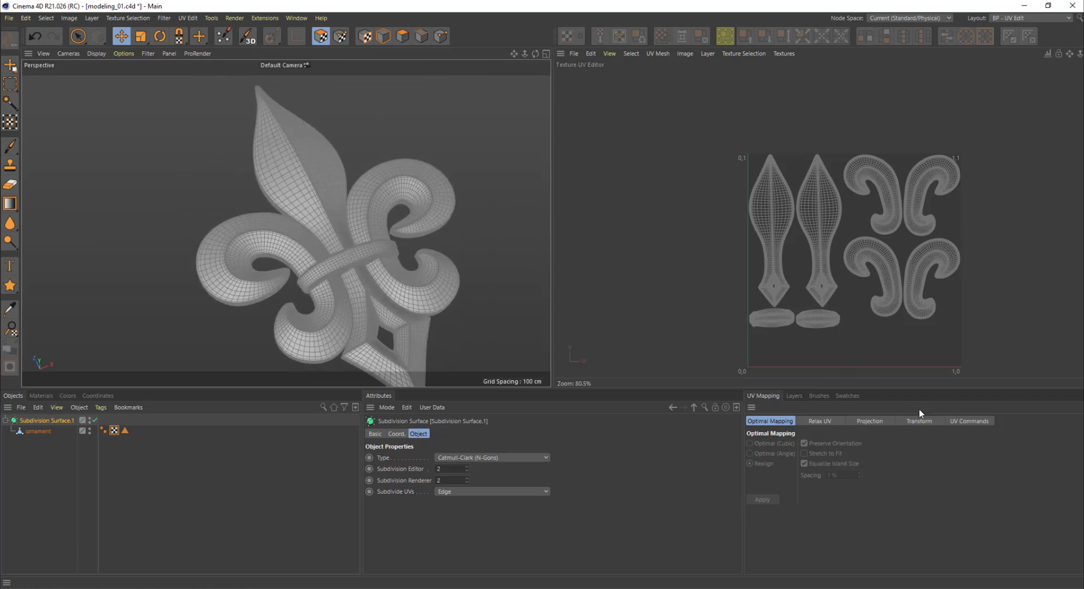
left_click_drag(431, 307, 400, 323, "alt")
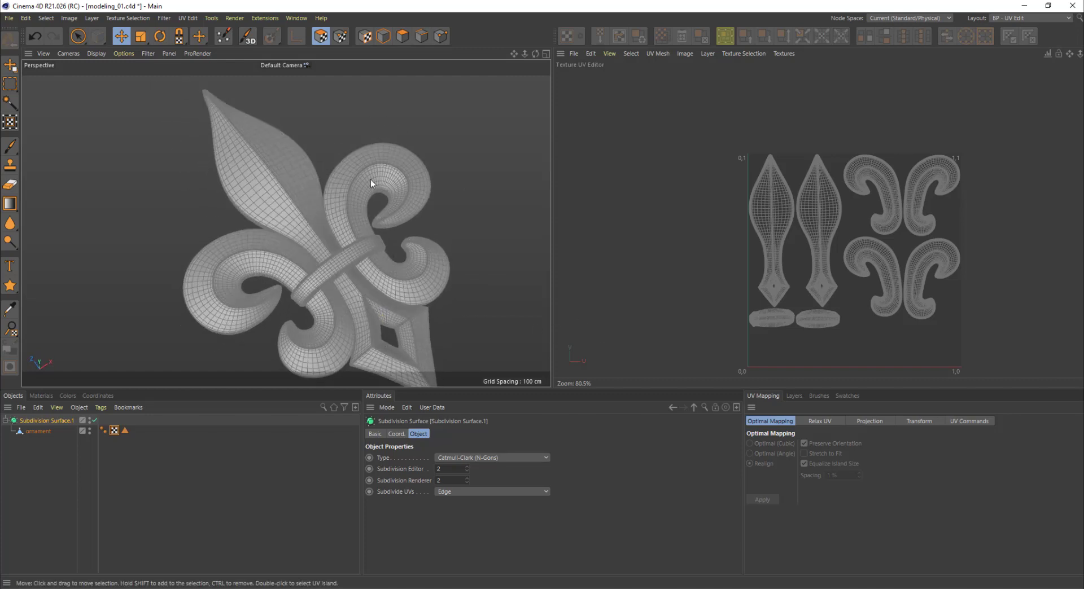
middle_click_drag(367, 279, 367, 246, "alt")
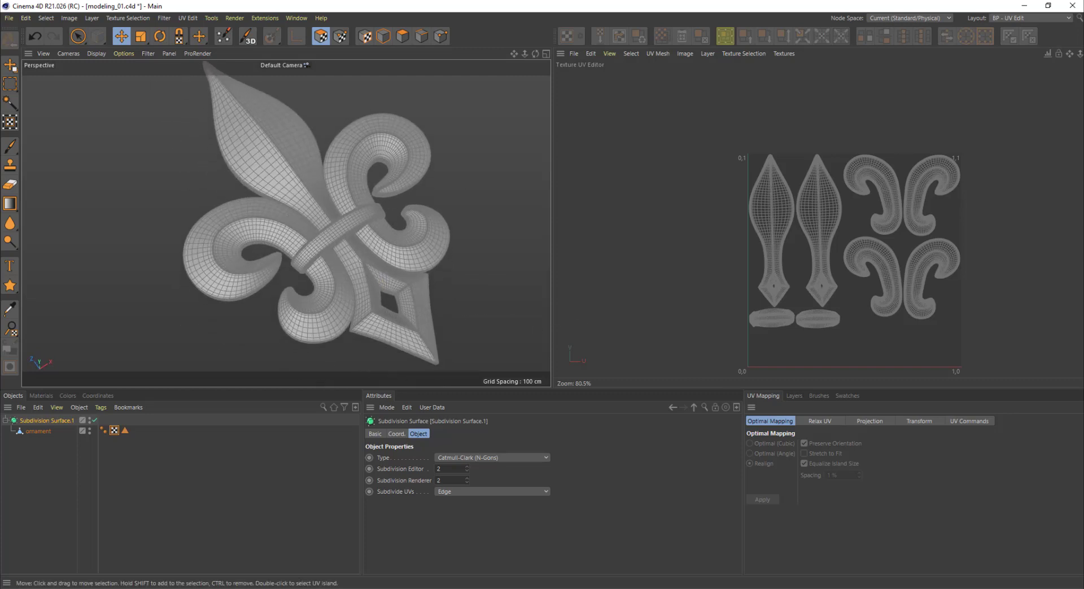